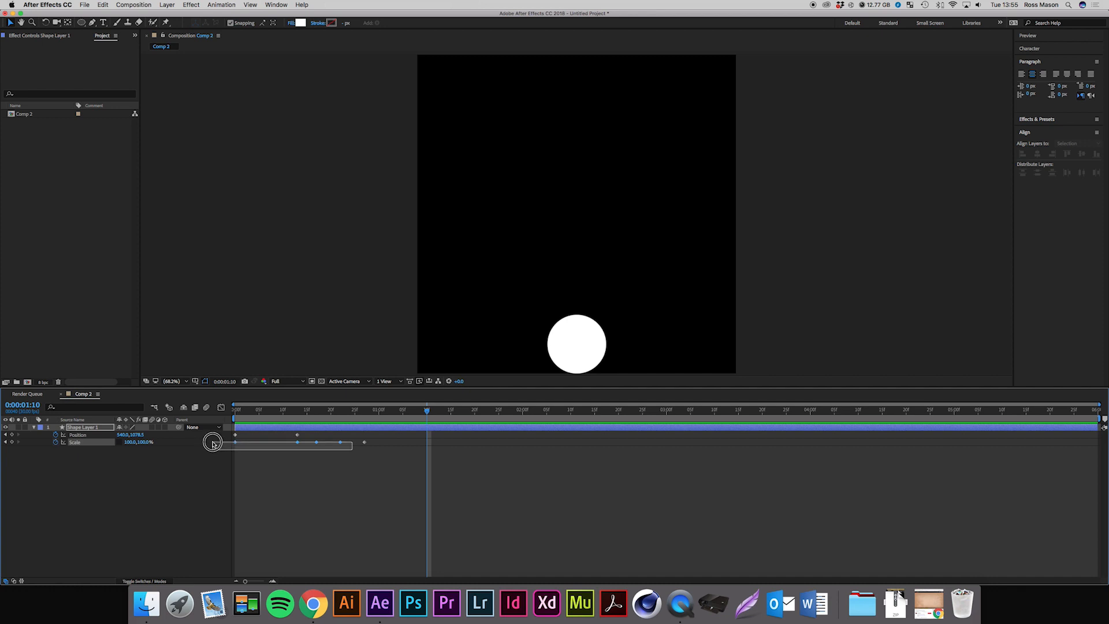
- Delete the first four Scale keyframes of the ball's shape layer and preview the drop without them
{"action": "key", "text": "Delete"}
{"action": "key", "text": "space"}
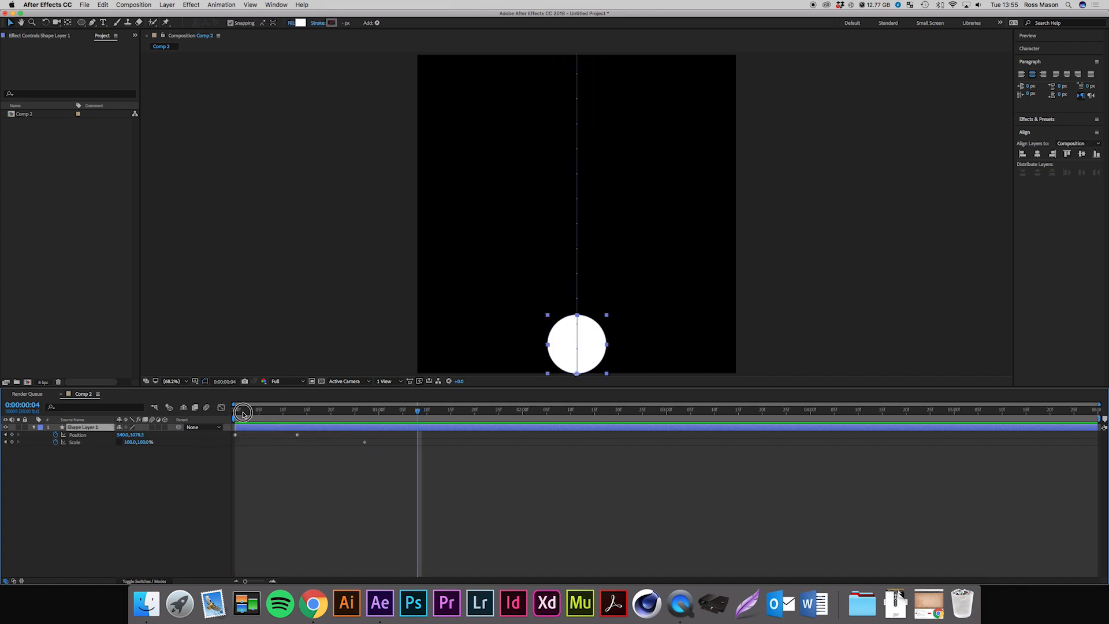
{"action": "key", "text": "space"}
{"action": "left_click", "coordinate": [388, 489]}
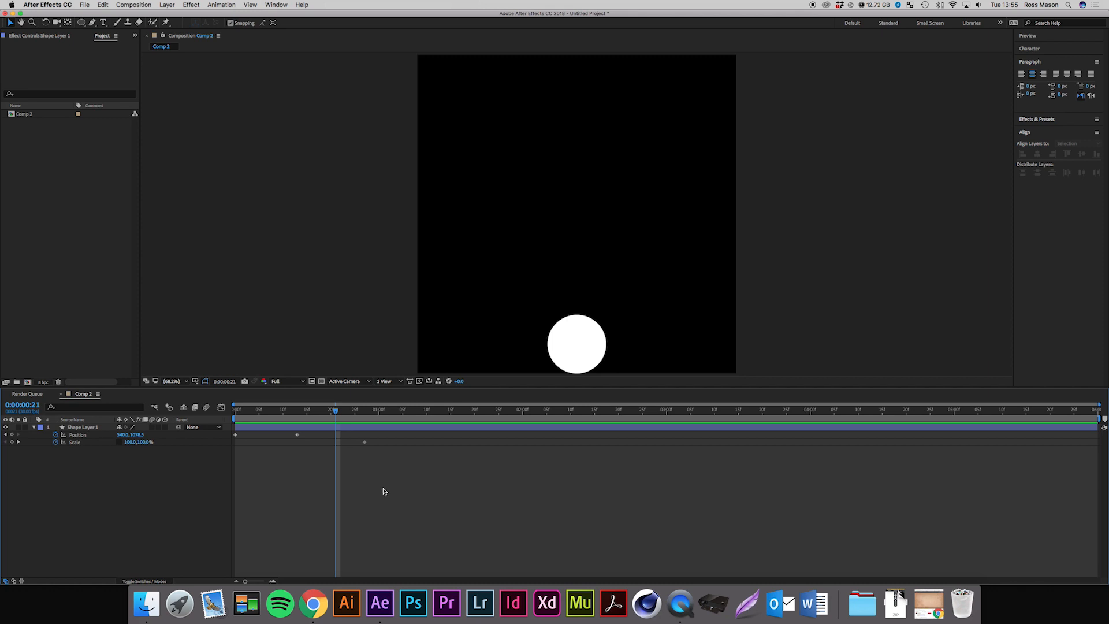
- Create a new 1080 × 1080 px, 30 fps composition named Comp 3 and draw a small white circle slightly above its centre
{"action": "left_click", "coordinate": [27, 383]}
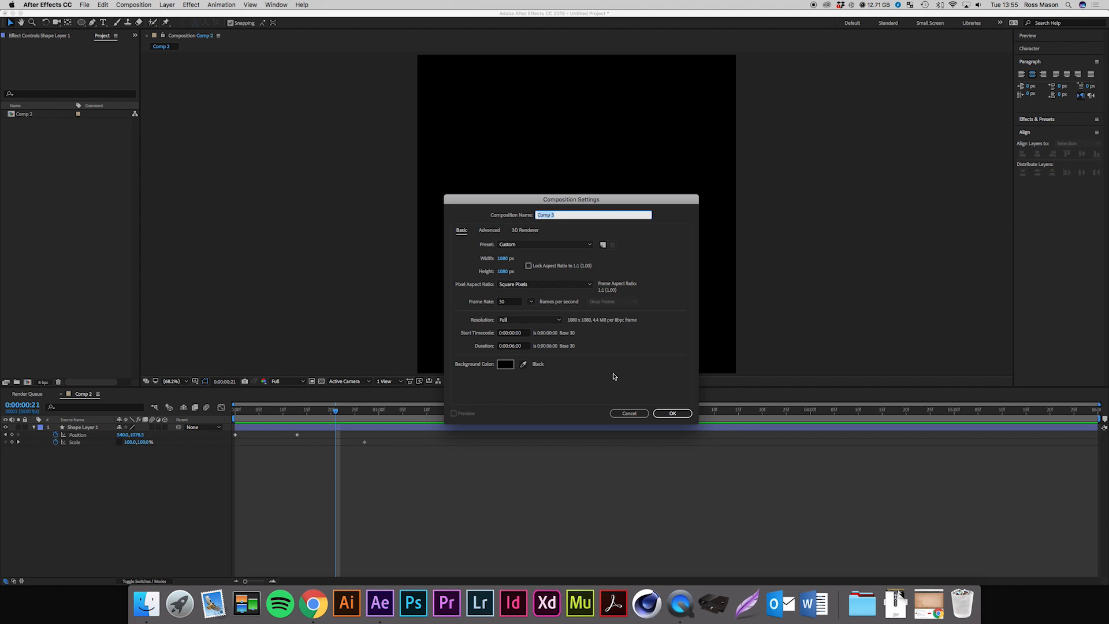
{"action": "left_click", "coordinate": [659, 412]}
{"action": "left_click", "coordinate": [82, 21]}
{"action": "left_click_drag", "start_coordinate": [82, 22], "coordinate": [115, 43]}
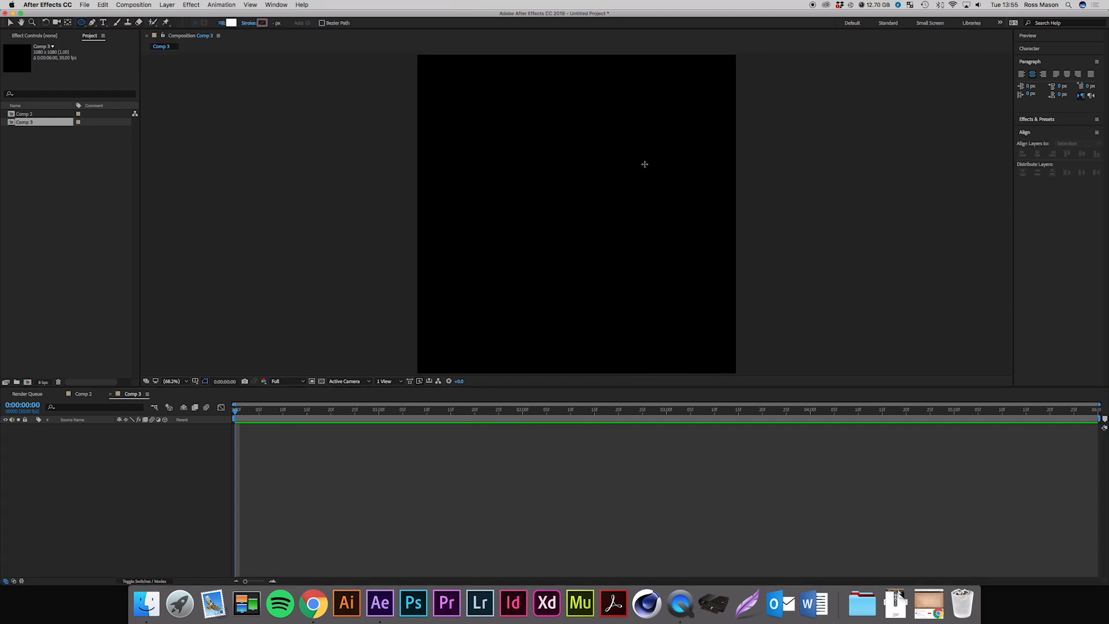
{"action": "left_click_drag", "start_coordinate": [532, 153], "coordinate": [584, 205]}
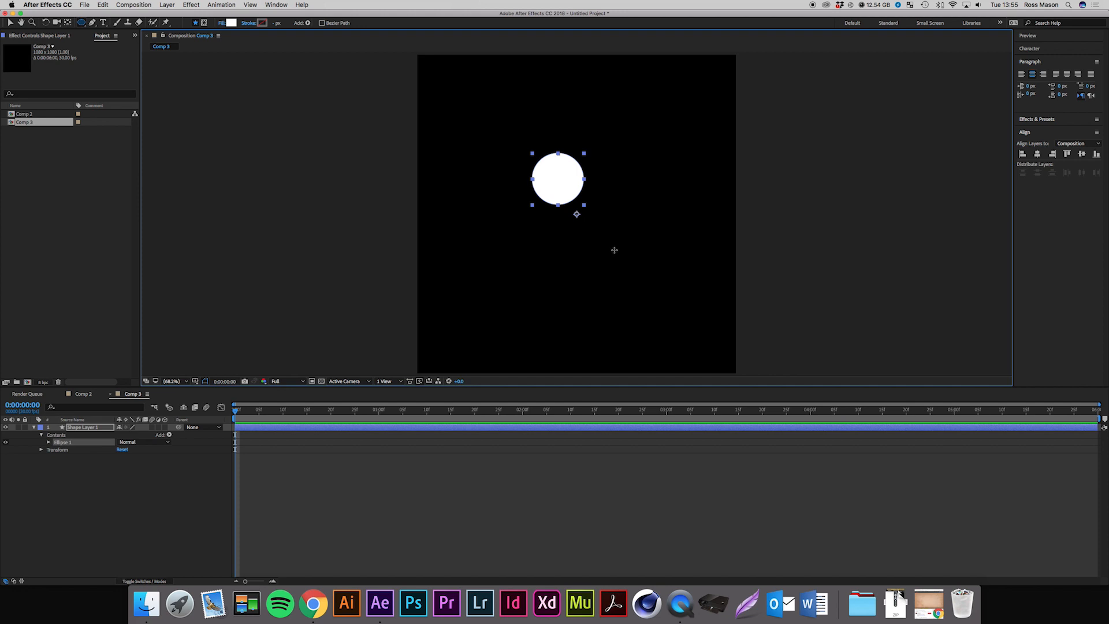
- Move the circle's anchor point to the middle of its bottom edge
{"action": "key", "text": "v"}
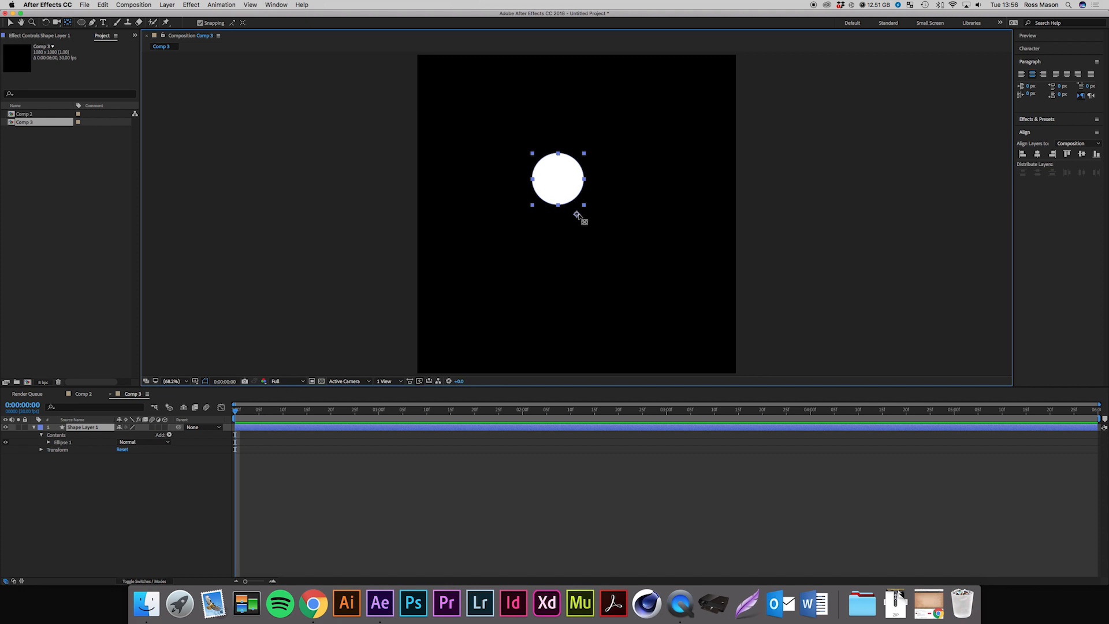
{"action": "left_click", "coordinate": [202, 23]}
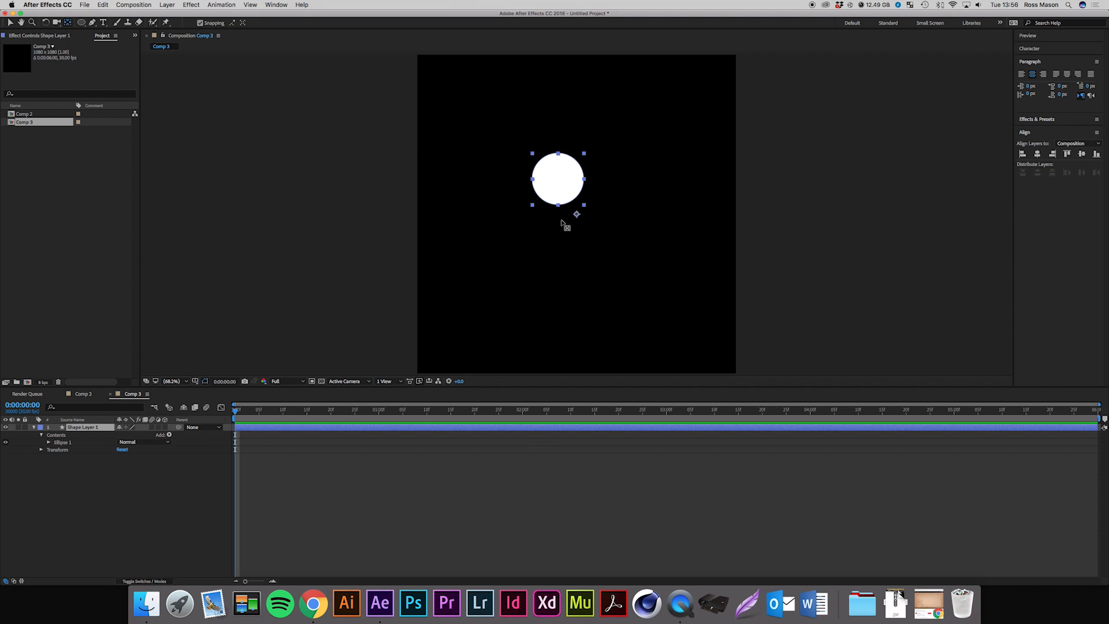
{"action": "mouse_move", "coordinate": [577, 215]}
{"action": "left_mouse_down"}
{"action": "mouse_move", "coordinate": [563, 191]}
{"action": "mouse_move", "coordinate": [559, 205]}
{"action": "left_mouse_up"}
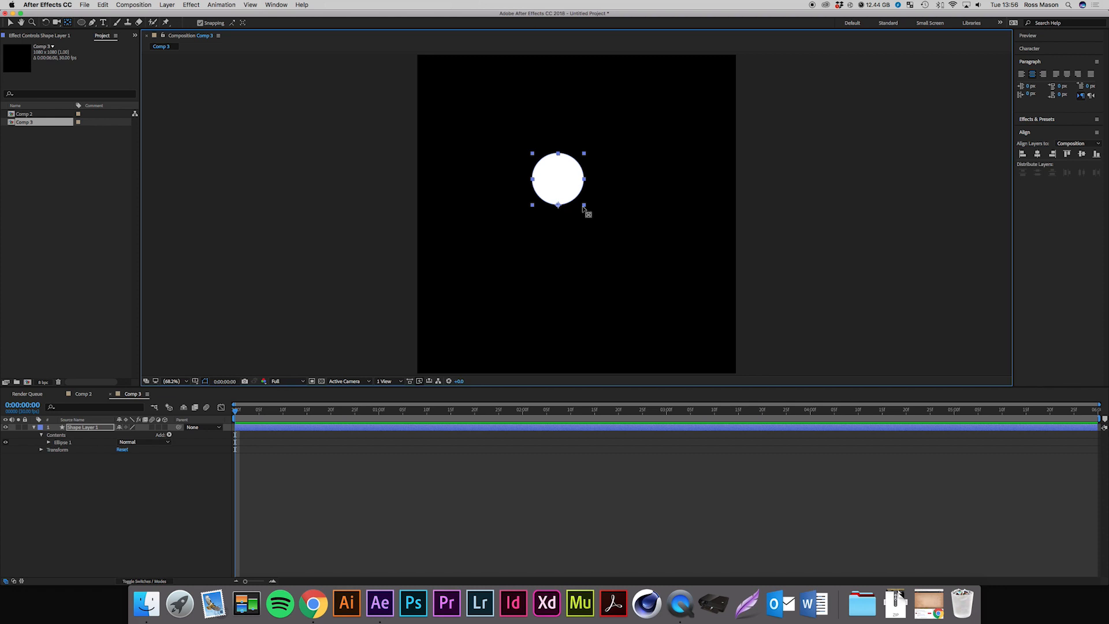
{"action": "mouse_move", "coordinate": [558, 206]}
{"action": "left_mouse_down"}
{"action": "mouse_move", "coordinate": [557, 183]}
{"action": "mouse_move", "coordinate": [557, 215]}
{"action": "left_mouse_up"}
{"action": "key", "text": "v"}
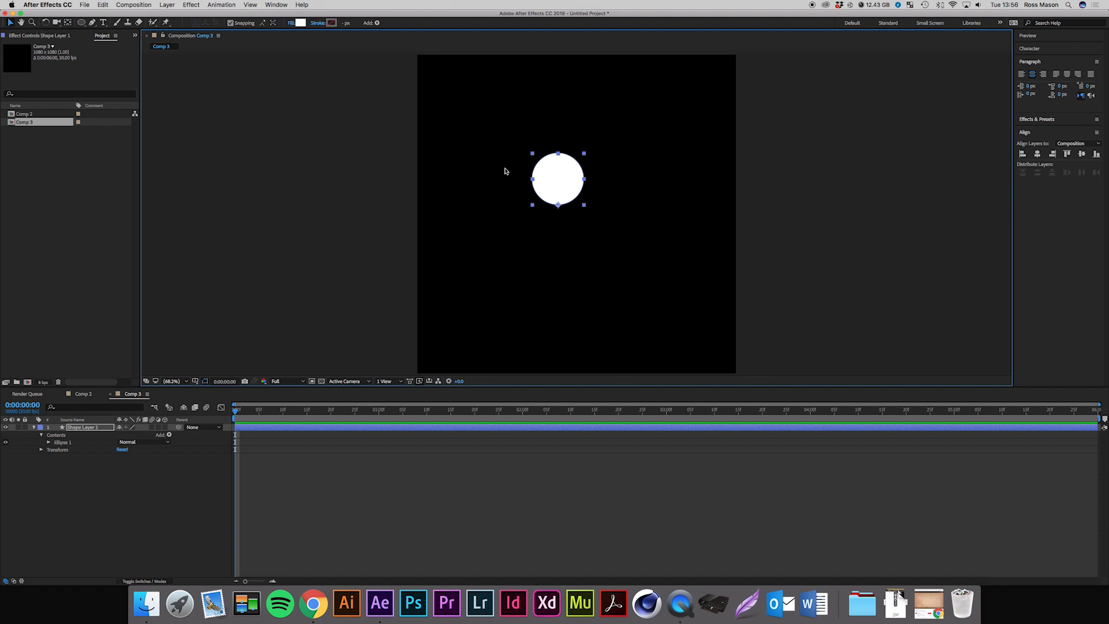
- Centre the circle's shape layer horizontally in the composition
{"action": "left_click", "coordinate": [84, 427]}
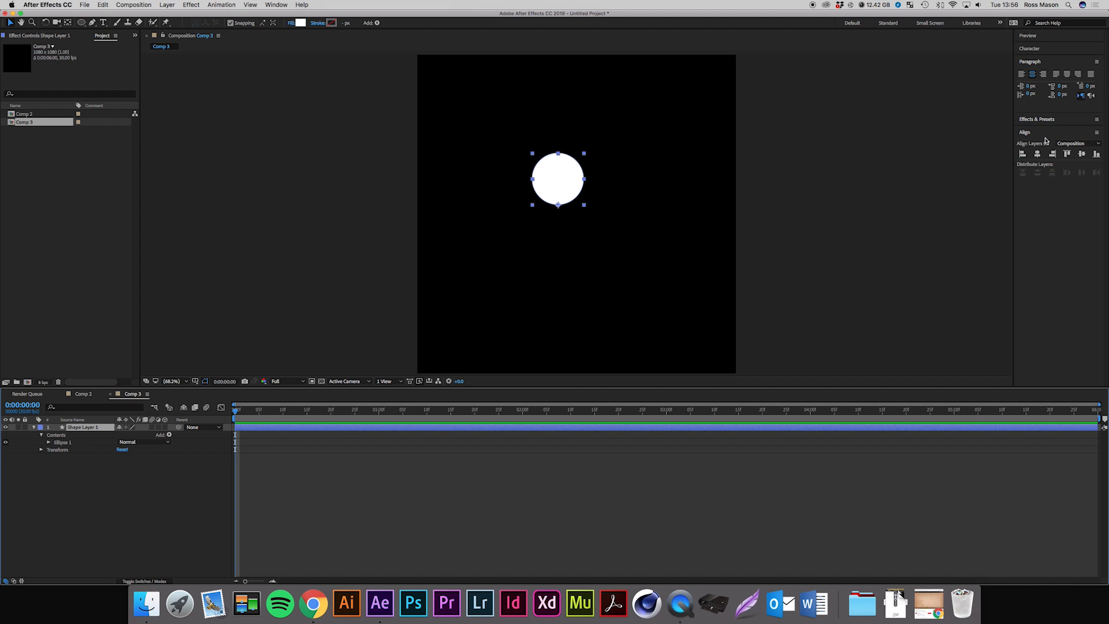
{"action": "left_click", "coordinate": [276, 5]}
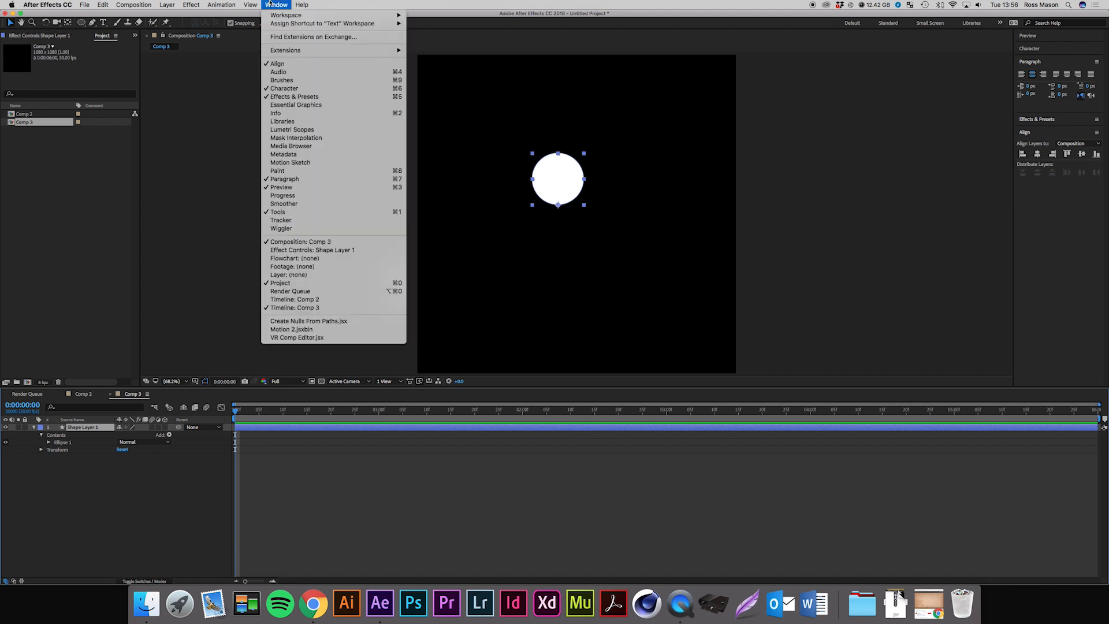
{"action": "left_click", "coordinate": [277, 64]}
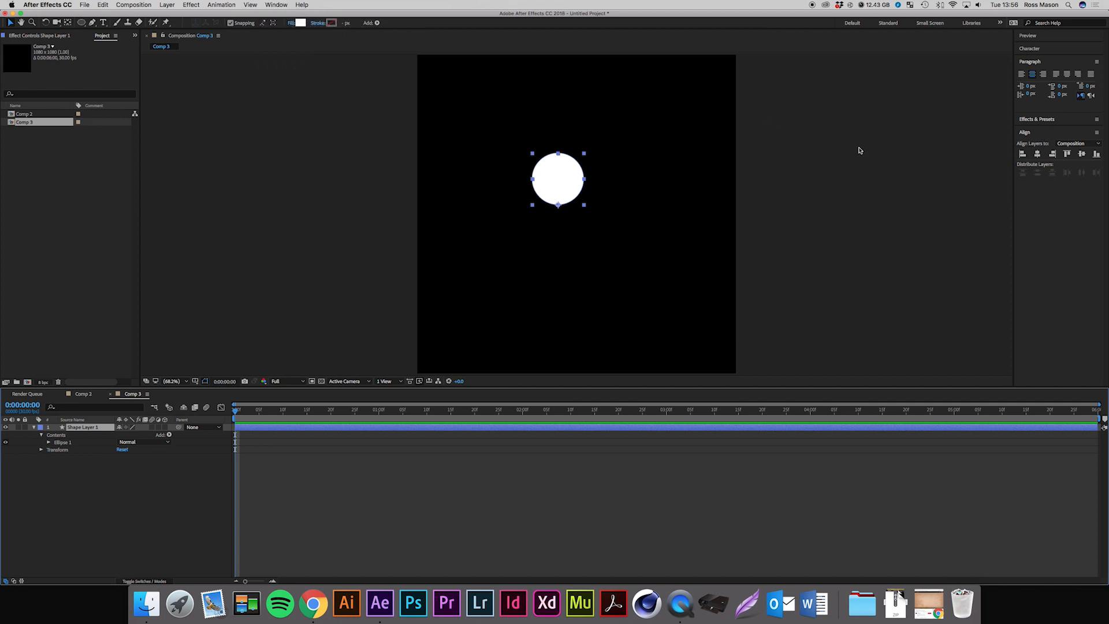
{"action": "left_click", "coordinate": [1038, 155]}
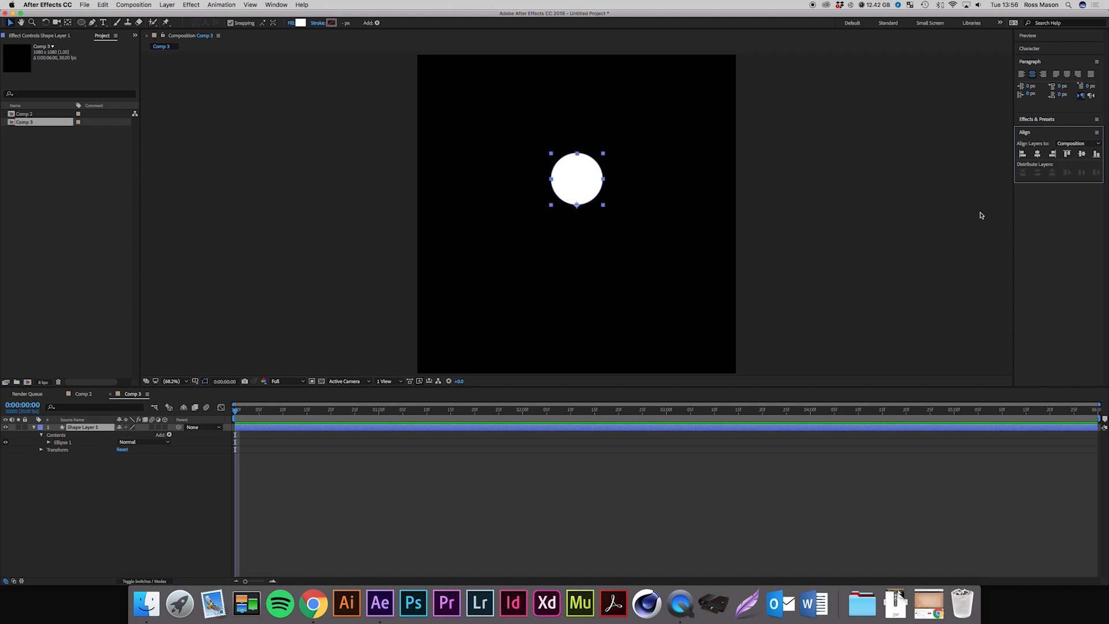
- Move the circle above the frame to a Y position of -11.4 and set a Position keyframe at the first frame
{"action": "left_click", "coordinate": [74, 434]}
{"action": "key", "text": "p"}
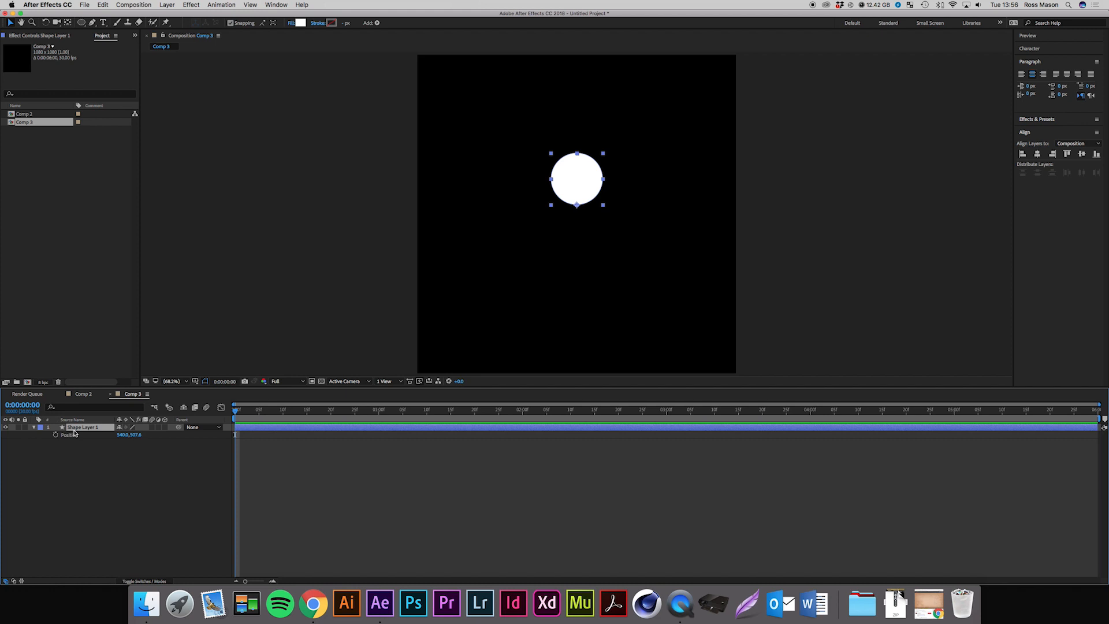
{"action": "left_click", "coordinate": [135, 435]}
{"action": "type", "text": "318.6"}
{"action": "key", "text": "Return"}
{"action": "left_click_drag", "start_coordinate": [135, 437], "coordinate": [59, 444]}
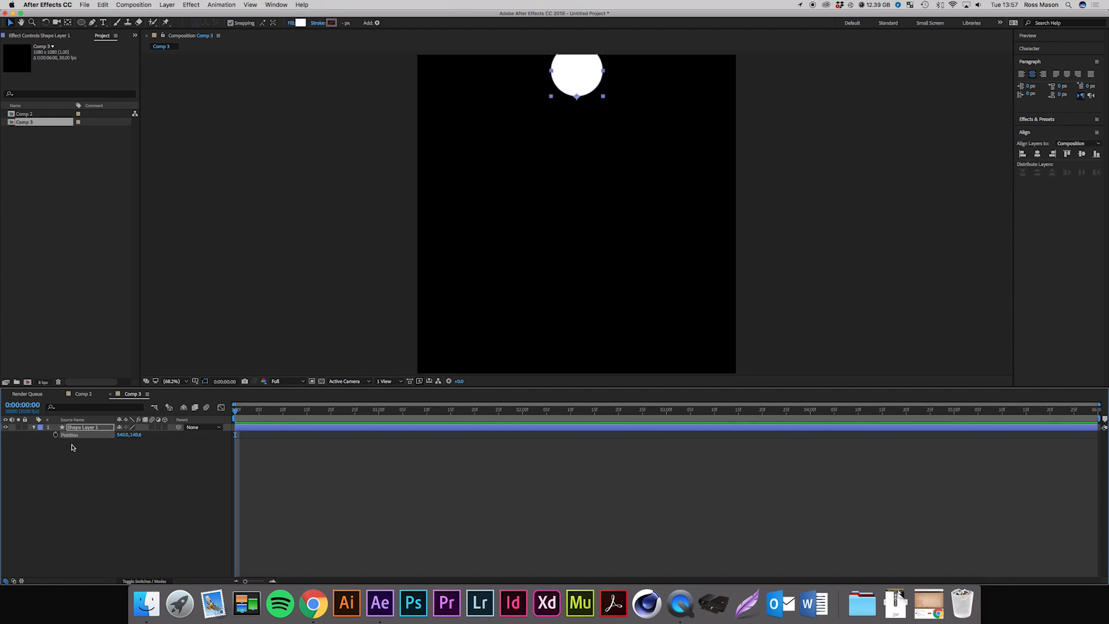
{"action": "left_click_drag", "start_coordinate": [132, 436], "coordinate": [92, 441]}
{"action": "left_click", "coordinate": [56, 435]}
- At frame 20, lower the circle onto the composition's bottom edge by setting its Y position to 1078.6
{"action": "left_click_drag", "start_coordinate": [281, 415], "coordinate": [330, 416]}
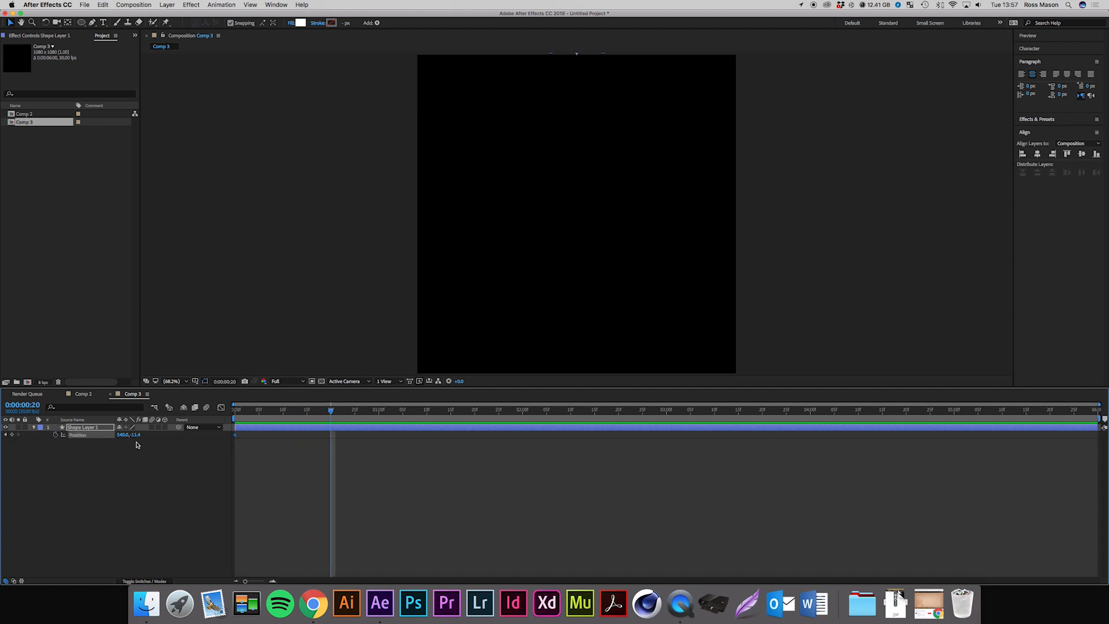
{"action": "left_click_drag", "start_coordinate": [133, 435], "coordinate": [483, 462]}
{"action": "left_click_drag", "start_coordinate": [136, 439], "coordinate": [222, 443]}
{"action": "scroll", "coordinate": [527, 234], "scroll_direction": "up", "scroll_amount": 3}
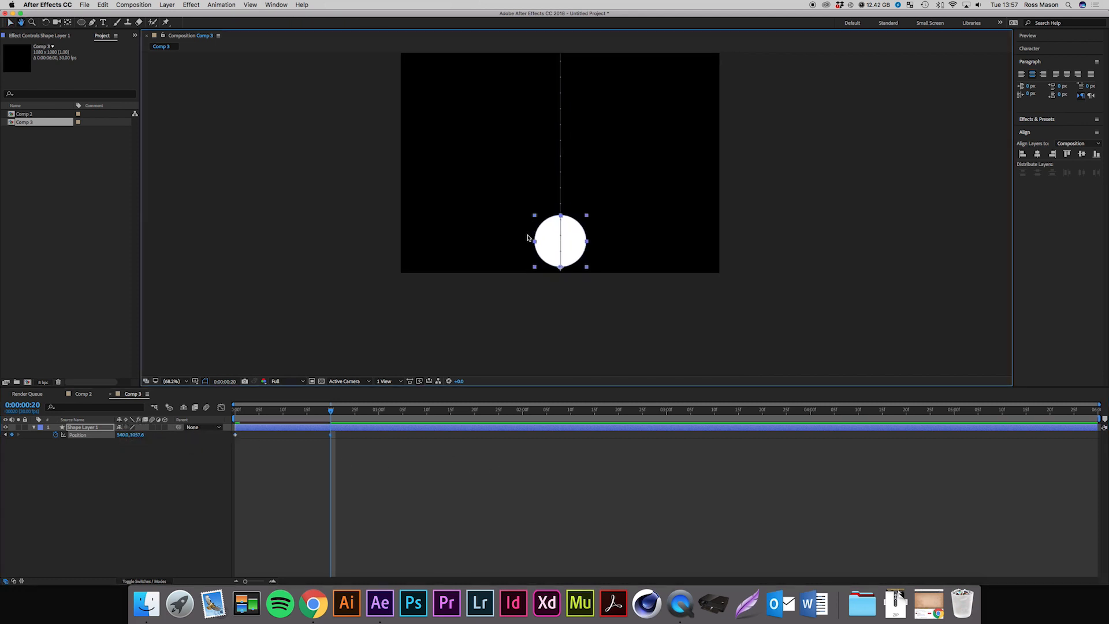
{"action": "scroll", "coordinate": [527, 234], "scroll_direction": "down", "scroll_amount": 5}
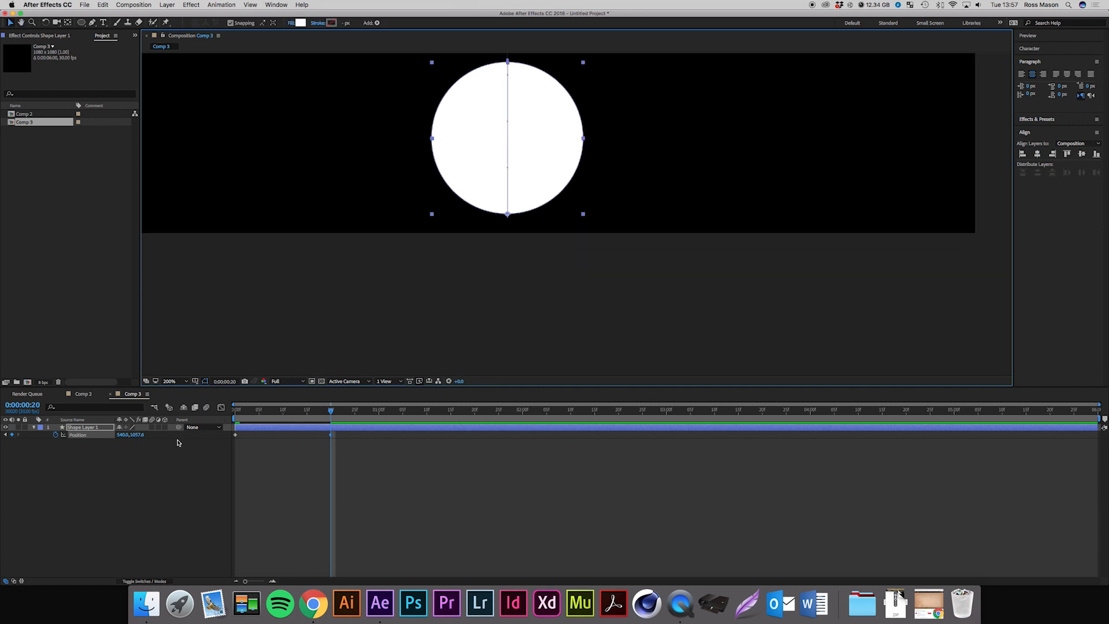
{"action": "left_click", "coordinate": [143, 434]}
{"action": "left_click_drag", "start_coordinate": [143, 434], "coordinate": [148, 435]}
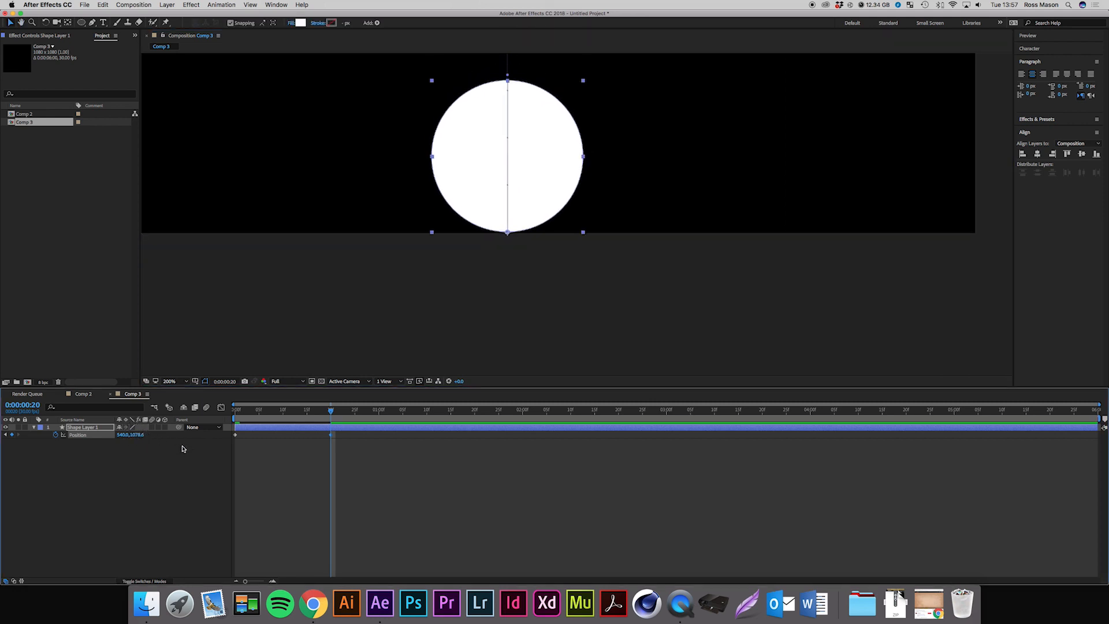
- Preview the falling circle from the start with the whole composition fitted in view
{"action": "left_click", "coordinate": [267, 465]}
{"action": "key", "text": "Home"}
{"action": "left_click", "coordinate": [174, 381]}
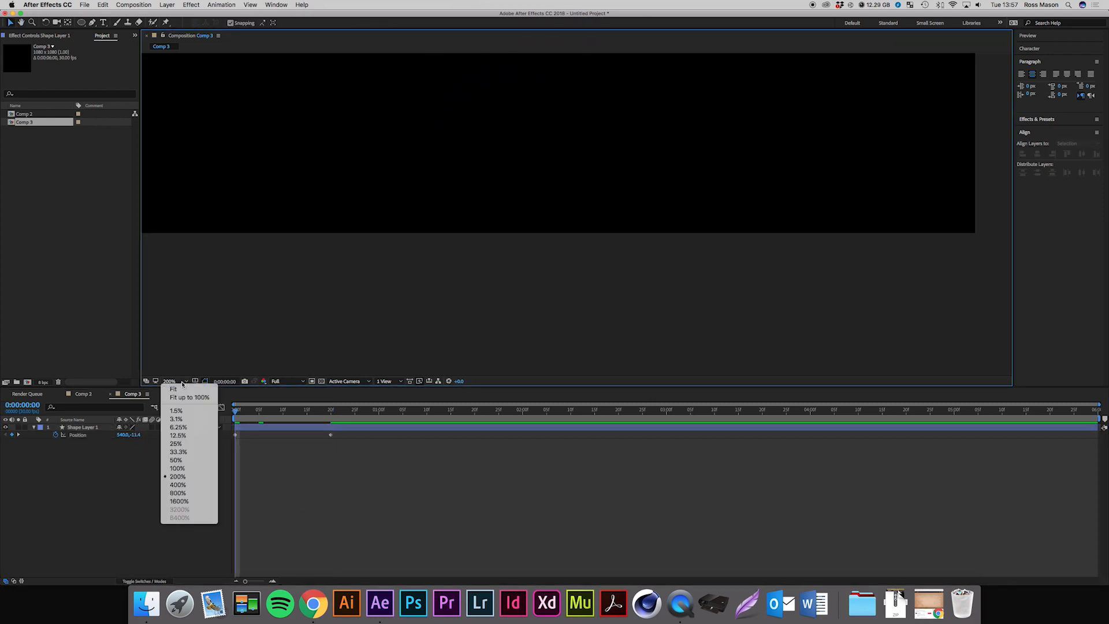
{"action": "left_click", "coordinate": [201, 397]}
{"action": "key", "text": "space"}
{"action": "key", "text": "space"}
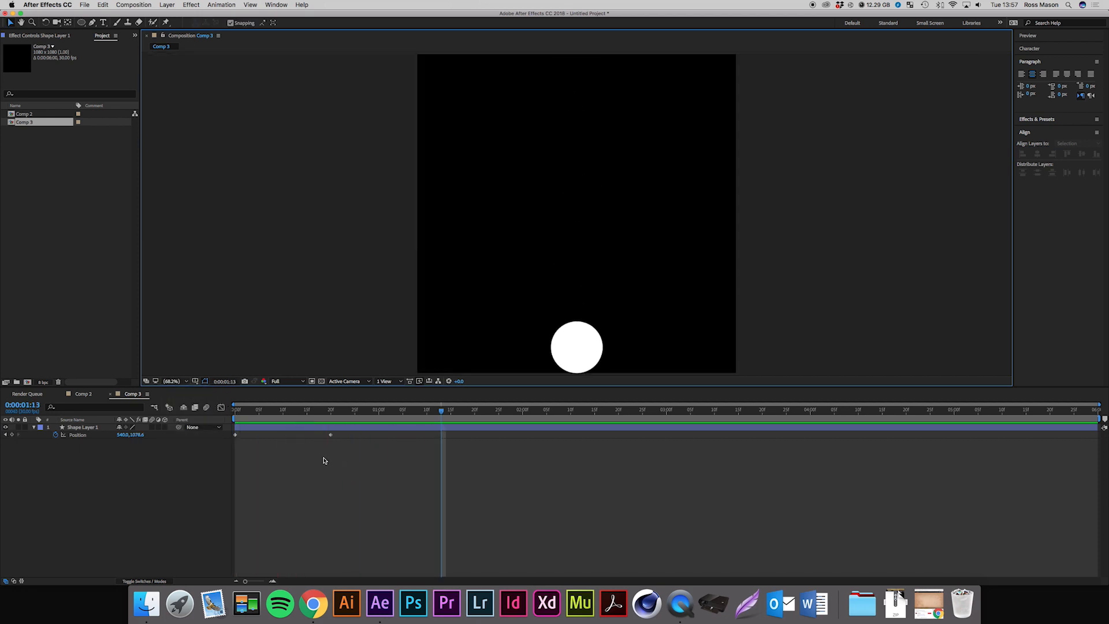
- At frame 20, reveal the circle's Scale and try narrowing only its width to 65%
{"action": "left_click_drag", "start_coordinate": [326, 419], "coordinate": [328, 461]}
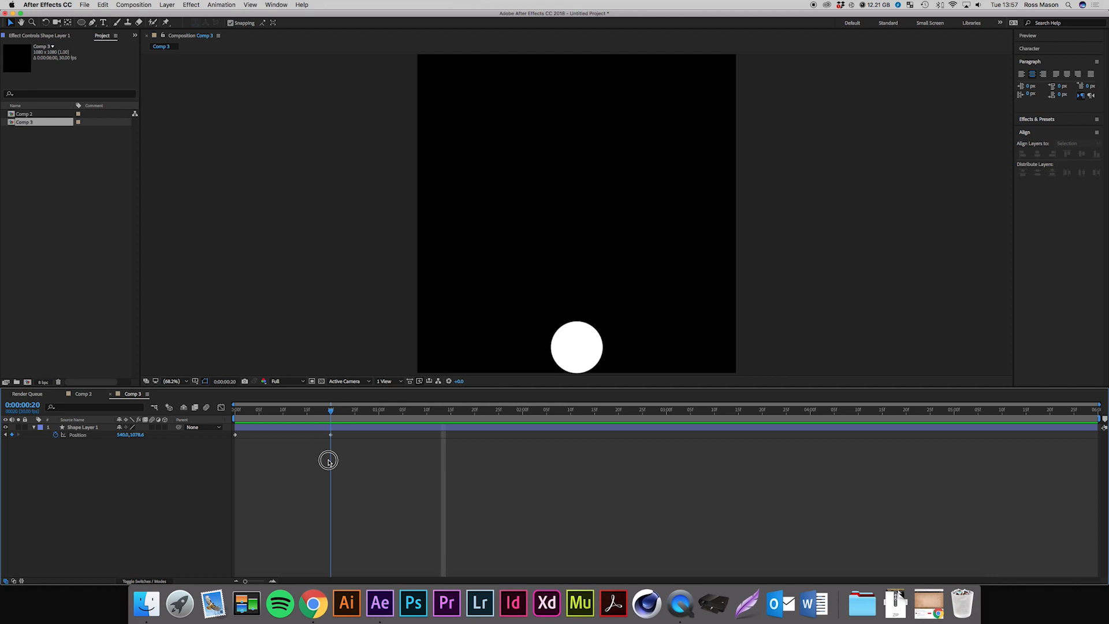
{"action": "left_click", "coordinate": [86, 428]}
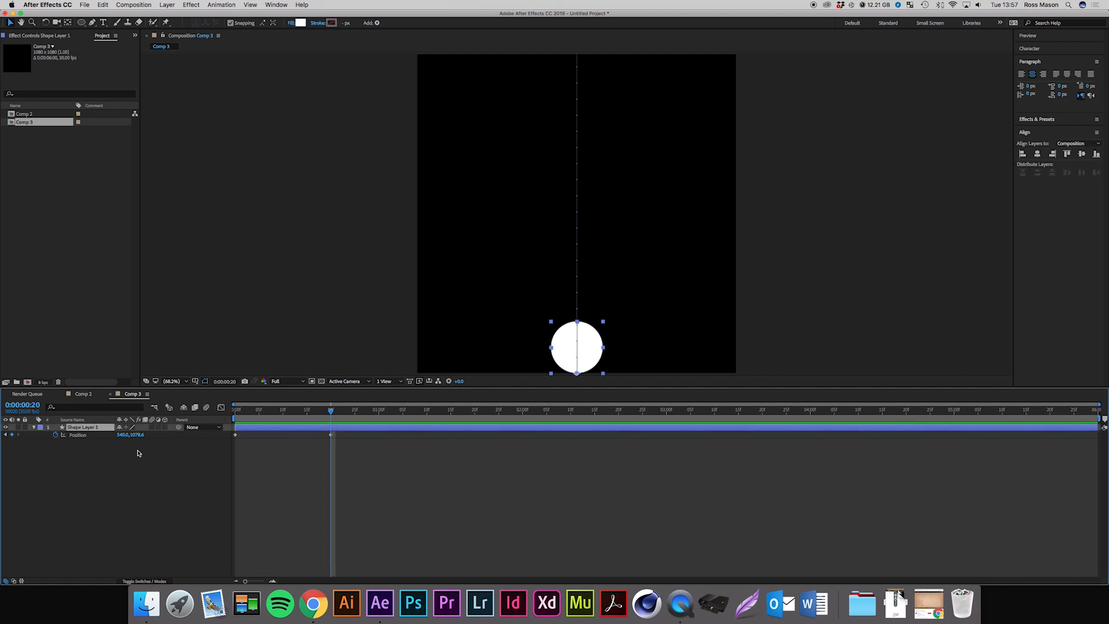
{"action": "key", "text": "s"}
{"action": "left_click_drag", "start_coordinate": [128, 436], "coordinate": [175, 441]}
{"action": "key", "text": "super+z"}
{"action": "key", "text": "super+z"}
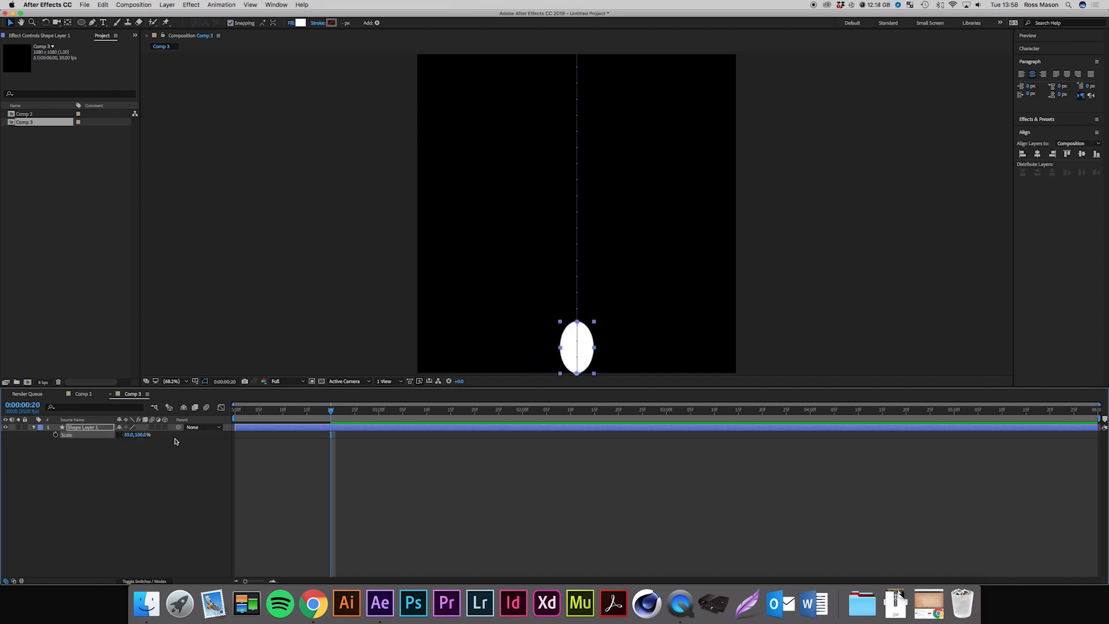
- At the first frame, set the circle's scale width to 100%, add a Scale keyframe and show Position alongside it
{"action": "key", "text": "Home"}
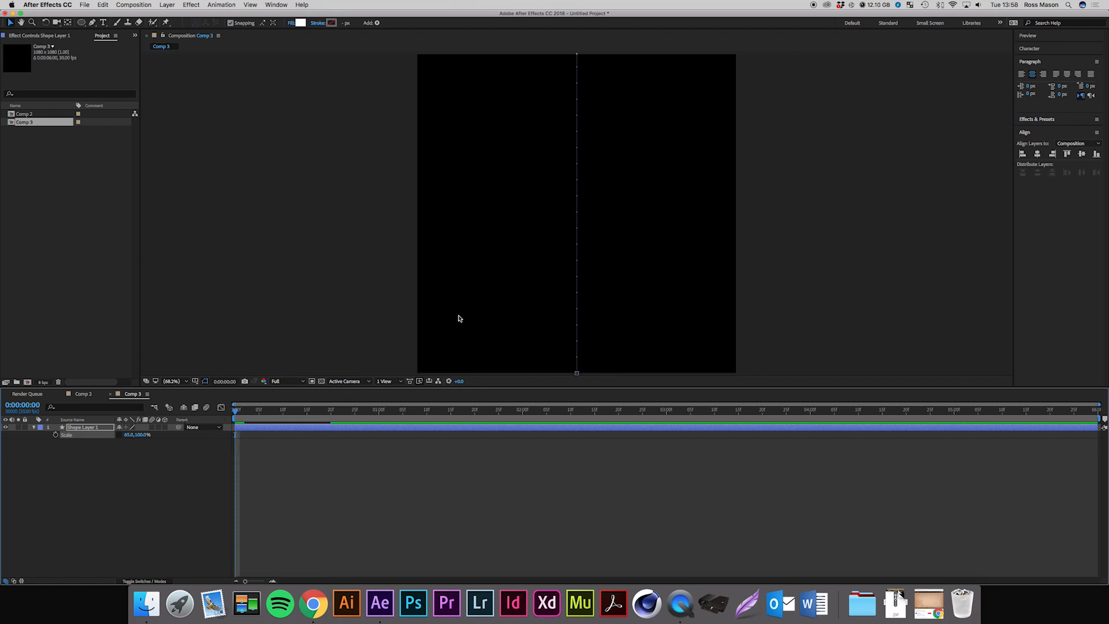
{"action": "left_click", "coordinate": [129, 434]}
{"action": "type", "text": "100"}
{"action": "key", "text": "Return"}
{"action": "left_click", "coordinate": [55, 435]}
{"action": "left_click", "coordinate": [79, 428]}
{"action": "key", "text": "shift+p"}
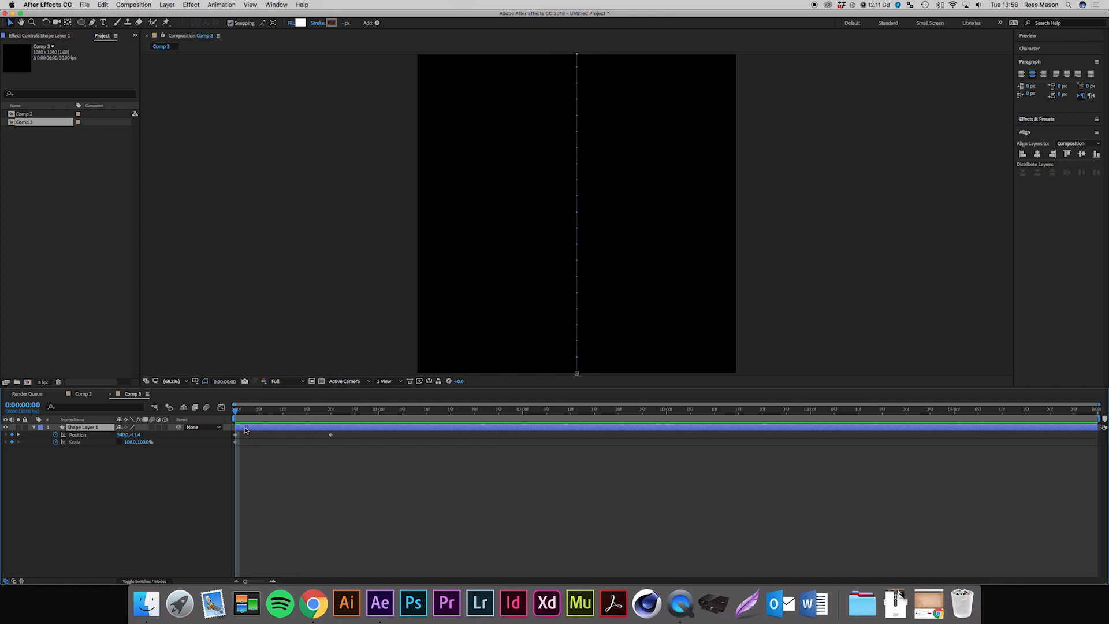
- At frame 15, stretch the circle vertically with a Scale keyframe of 75% width and 125% height
{"action": "mouse_move", "coordinate": [236, 414]}
{"action": "left_mouse_down"}
{"action": "mouse_move", "coordinate": [247, 422]}
{"action": "mouse_move", "coordinate": [237, 414]}
{"action": "left_mouse_up"}
{"action": "key", "text": "comma"}
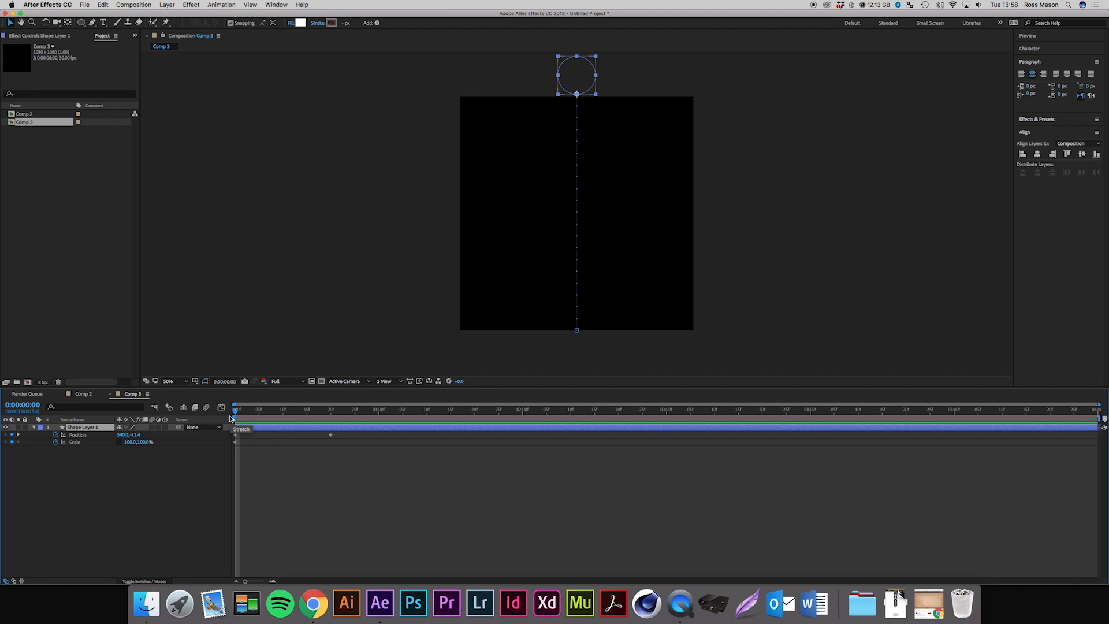
{"action": "left_click_drag", "start_coordinate": [230, 418], "coordinate": [305, 420]}
{"action": "left_click_drag", "start_coordinate": [148, 442], "coordinate": [123, 444]}
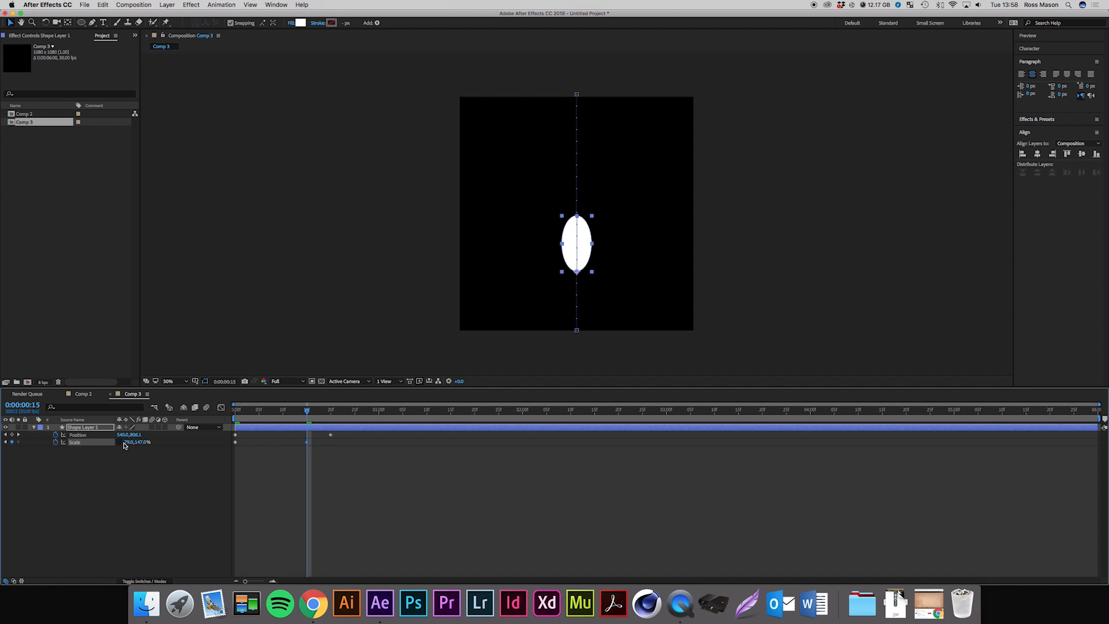
{"action": "left_click", "coordinate": [127, 444]}
{"action": "left_click", "coordinate": [134, 452]}
{"action": "left_click_drag", "start_coordinate": [129, 444], "coordinate": [130, 447]}
{"action": "left_click", "coordinate": [129, 443]}
{"action": "type", "text": "75"}
{"action": "key", "text": "Tab"}
{"action": "type", "text": "125"}
{"action": "key", "text": "Return"}
- Preview the stretch, move the second Scale keyframe to frame 10 and play the animation again
{"action": "left_click_drag", "start_coordinate": [307, 414], "coordinate": [148, 414]}
{"action": "key", "text": "space"}
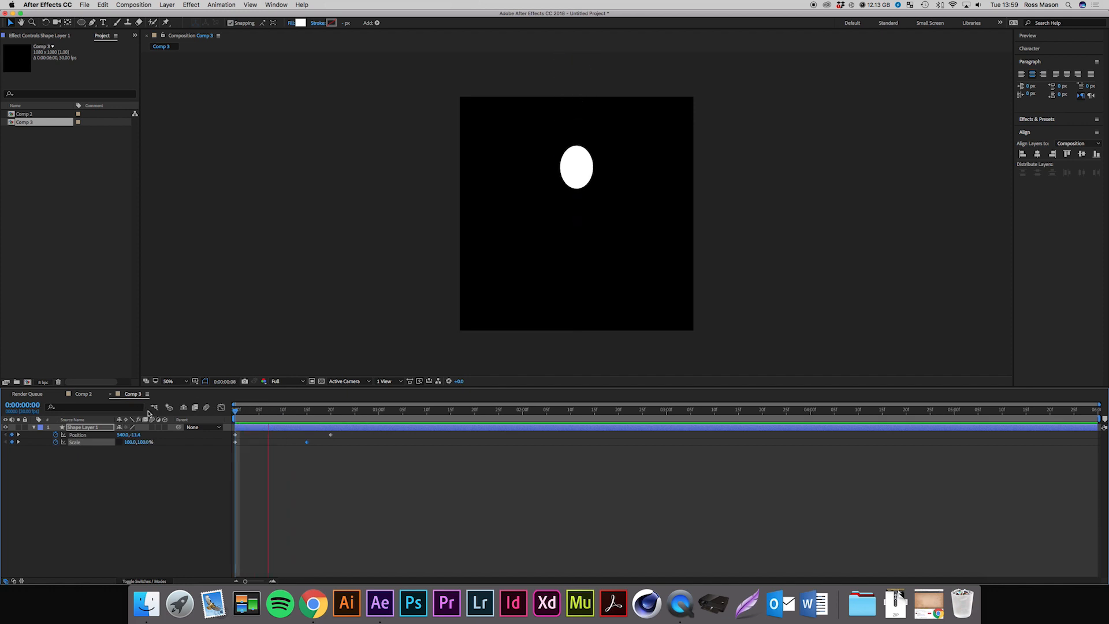
{"action": "key", "text": "space"}
{"action": "left_click_drag", "start_coordinate": [300, 428], "coordinate": [132, 406]}
{"action": "key", "text": "space"}
{"action": "key", "text": "space"}
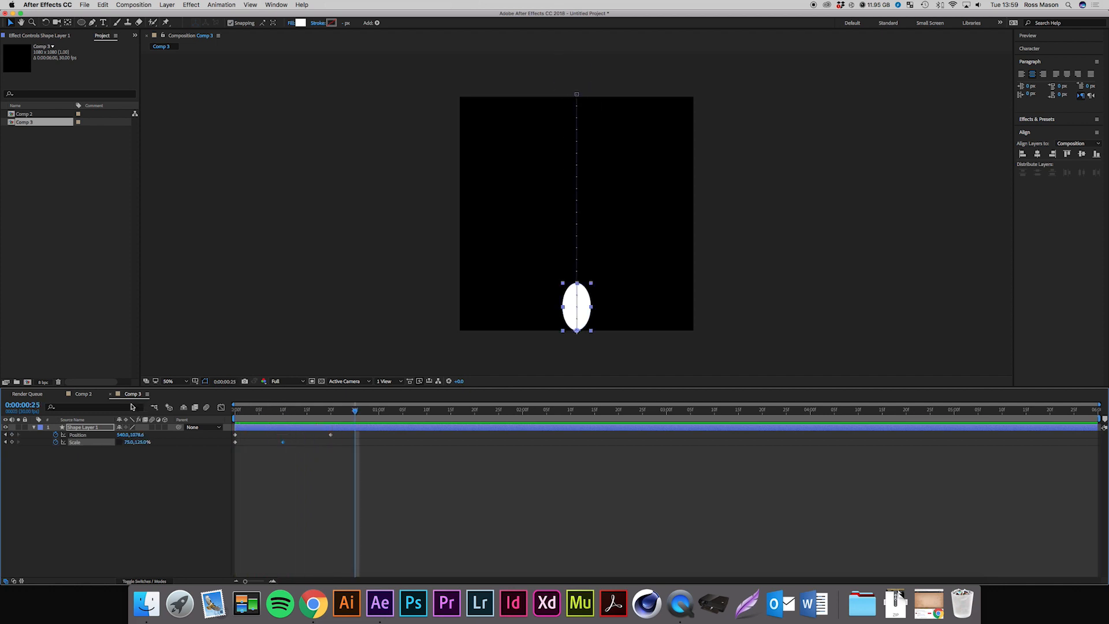
- Move the second Position keyframe to frame 15 and preview the faster drop
{"action": "left_click_drag", "start_coordinate": [312, 410], "coordinate": [155, 407]}
{"action": "left_click", "coordinate": [332, 442]}
{"action": "key", "text": "space"}
{"action": "key", "text": "space"}
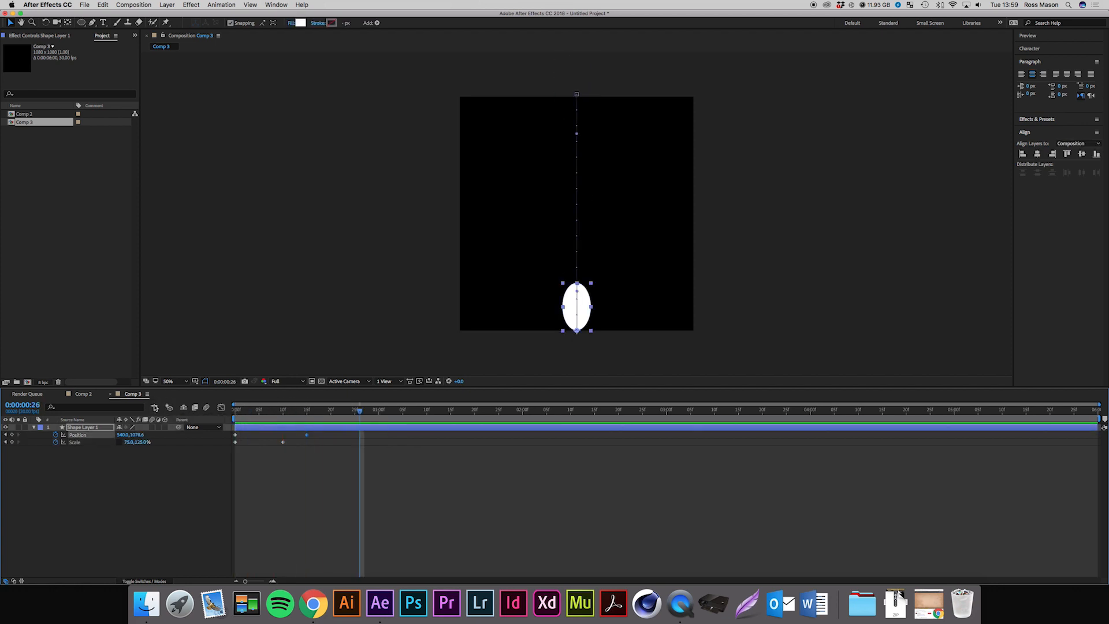
- Add a Scale keyframe at frame 15 that holds the stretched shape until the circle lands
{"action": "left_click", "coordinate": [306, 413]}
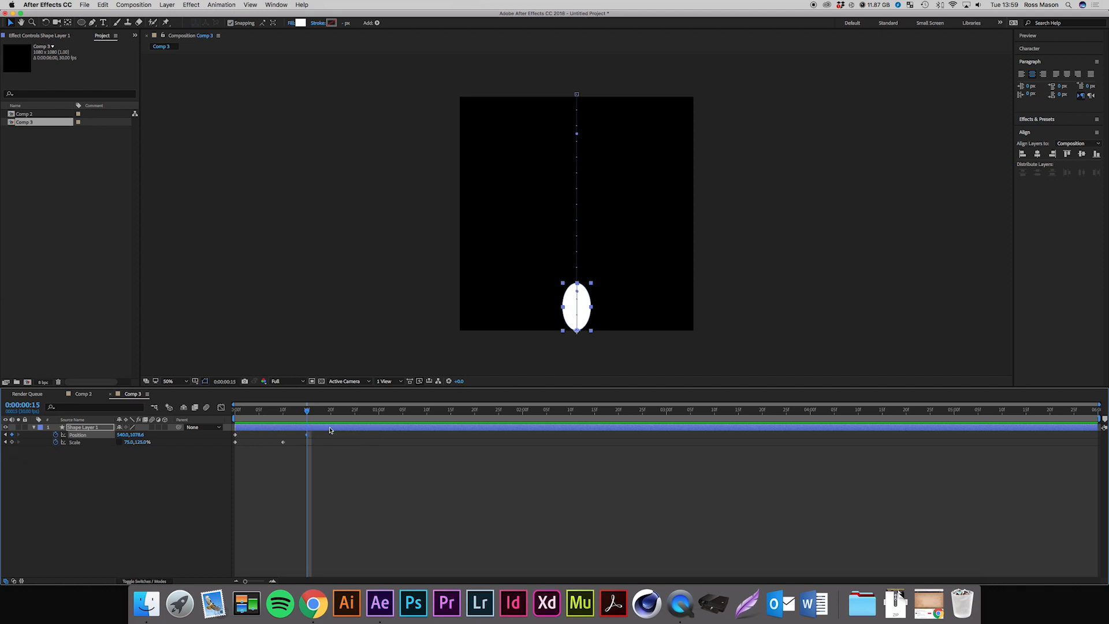
{"action": "left_click", "coordinate": [12, 442]}
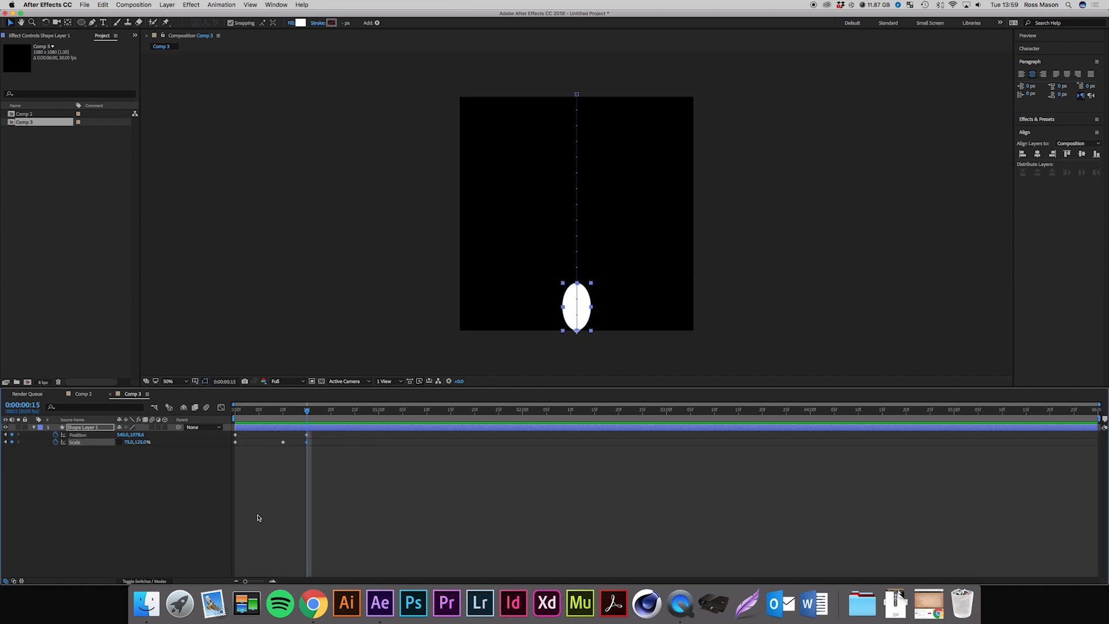
{"action": "left_click", "coordinate": [396, 456]}
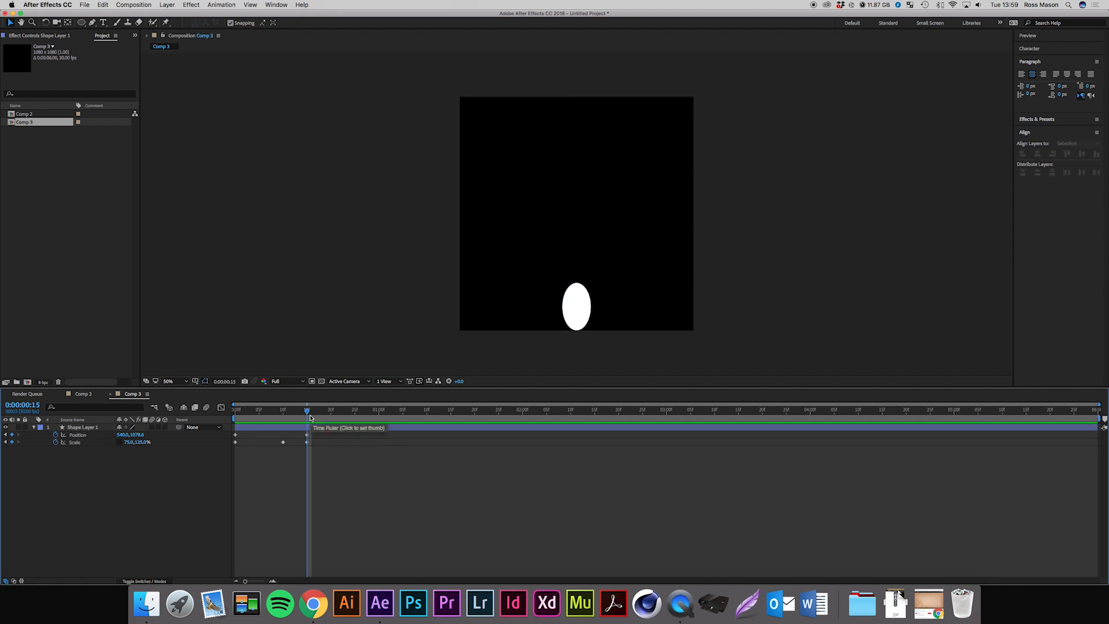
- At frame 20, squash the circle with a Scale keyframe of 125% width and 76% height
{"action": "left_click_drag", "start_coordinate": [306, 414], "coordinate": [331, 419]}
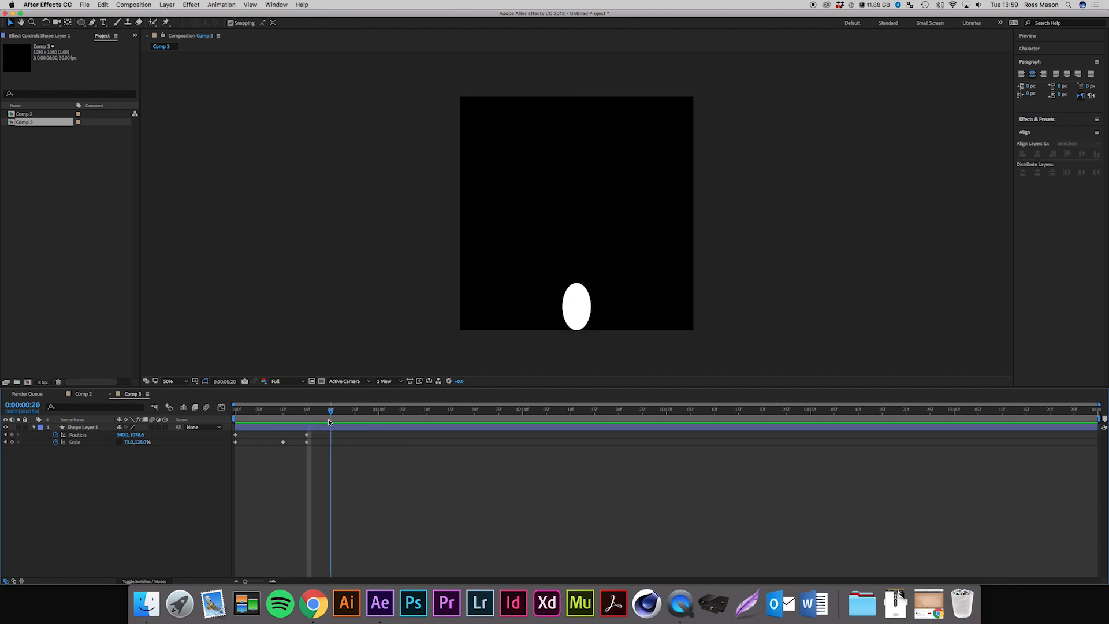
{"action": "left_click", "coordinate": [73, 436]}
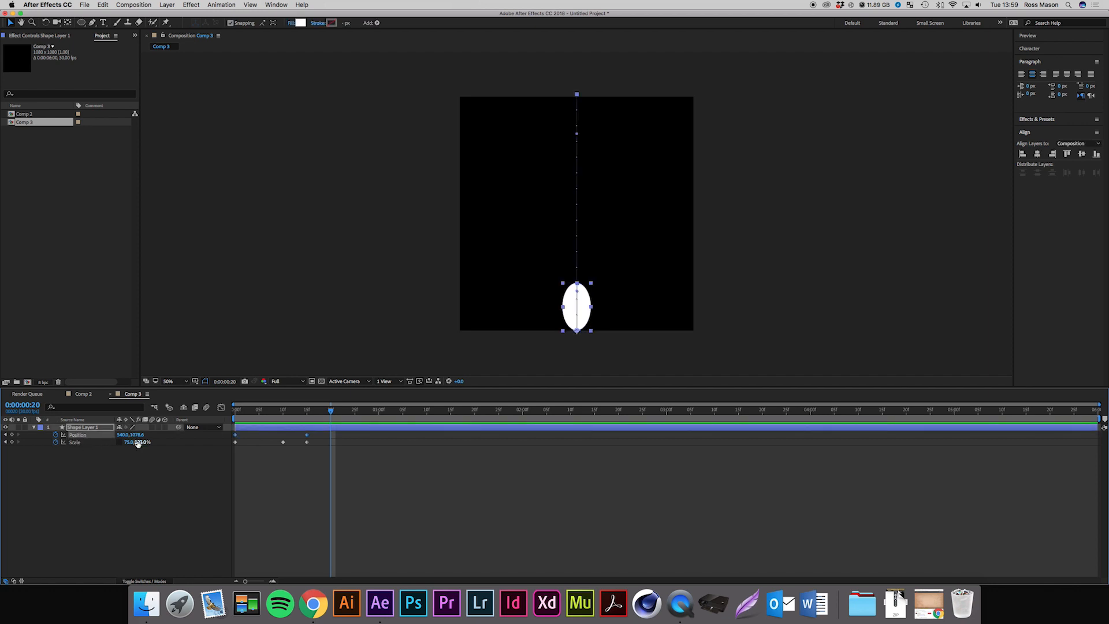
{"action": "mouse_move", "coordinate": [131, 443]}
{"action": "left_mouse_down"}
{"action": "mouse_move", "coordinate": [152, 446]}
{"action": "mouse_move", "coordinate": [123, 446]}
{"action": "left_mouse_up"}
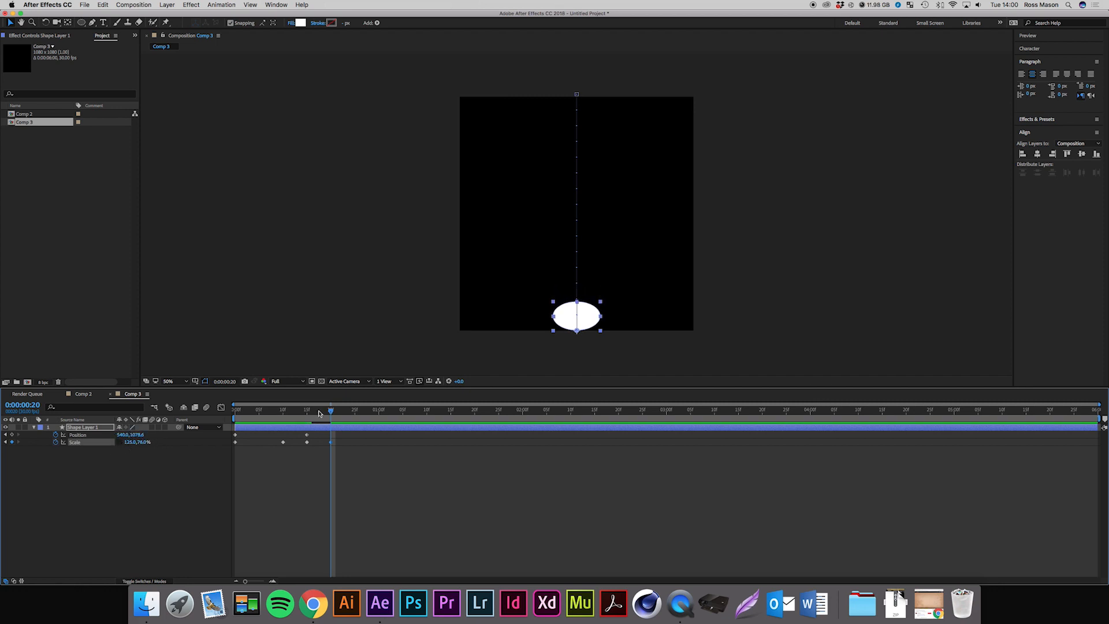
- Extend the shortened work area back to the full composition and preview the squash from the first frame
{"action": "left_click_drag", "start_coordinate": [317, 414], "coordinate": [156, 423]}
{"action": "key", "text": "n"}
{"action": "key", "text": "space"}
{"action": "key", "text": "Return"}
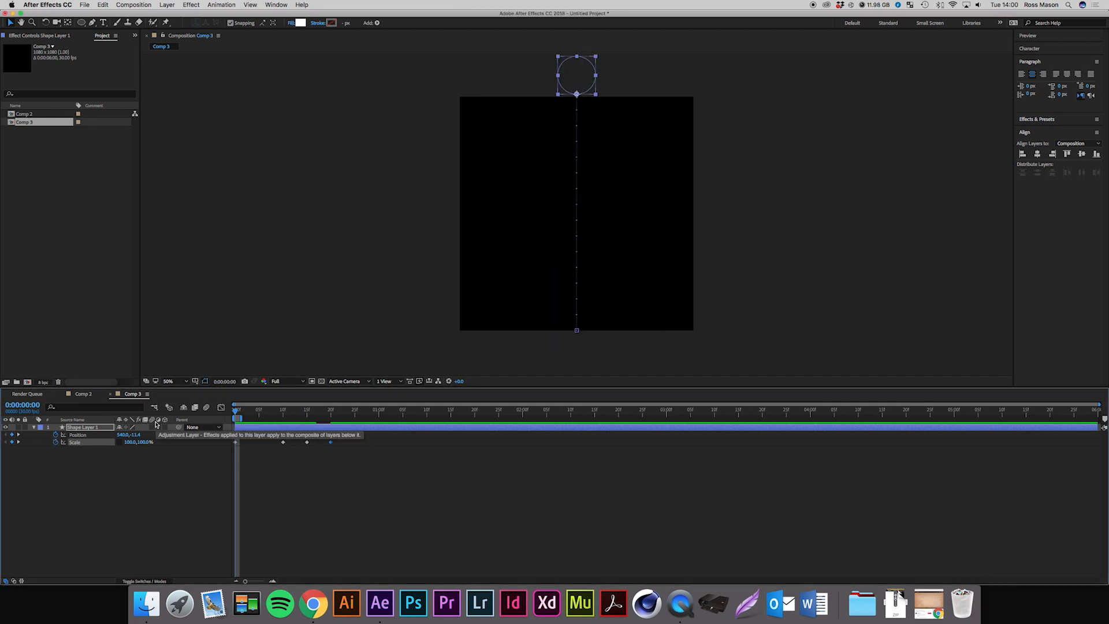
{"action": "left_click_drag", "start_coordinate": [236, 418], "coordinate": [1107, 475]}
{"action": "key", "text": "space"}
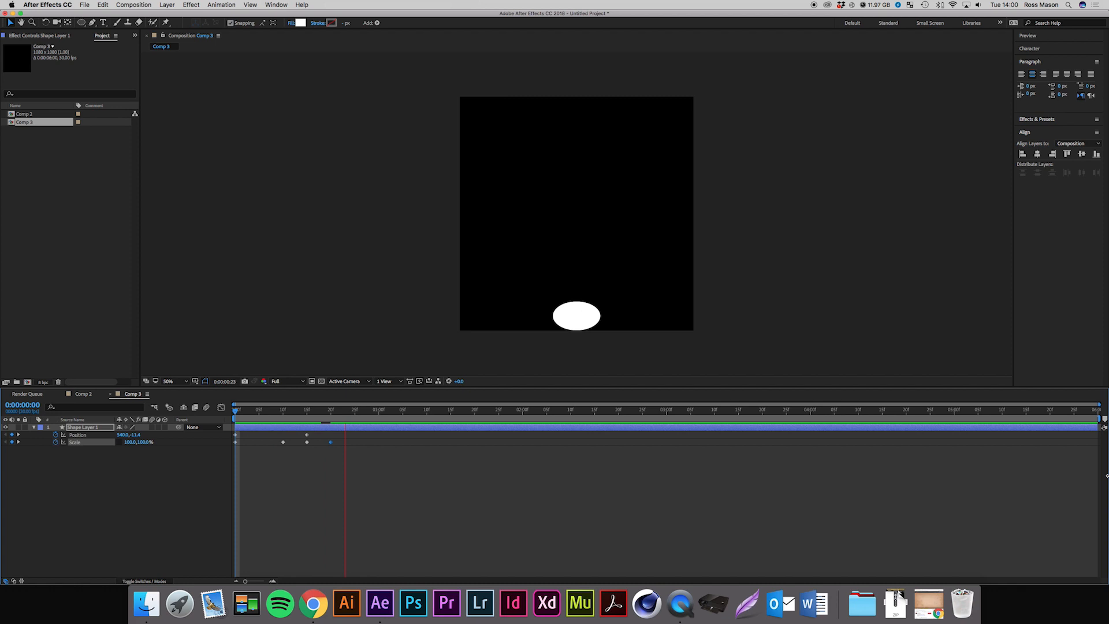
{"action": "key", "text": "space"}
- At frame 25, add a Scale keyframe of 90% width and 110% height for a slight rebound stretch
{"action": "mouse_move", "coordinate": [340, 414]}
{"action": "left_mouse_down"}
{"action": "mouse_move", "coordinate": [330, 413]}
{"action": "mouse_move", "coordinate": [354, 413]}
{"action": "left_mouse_up"}
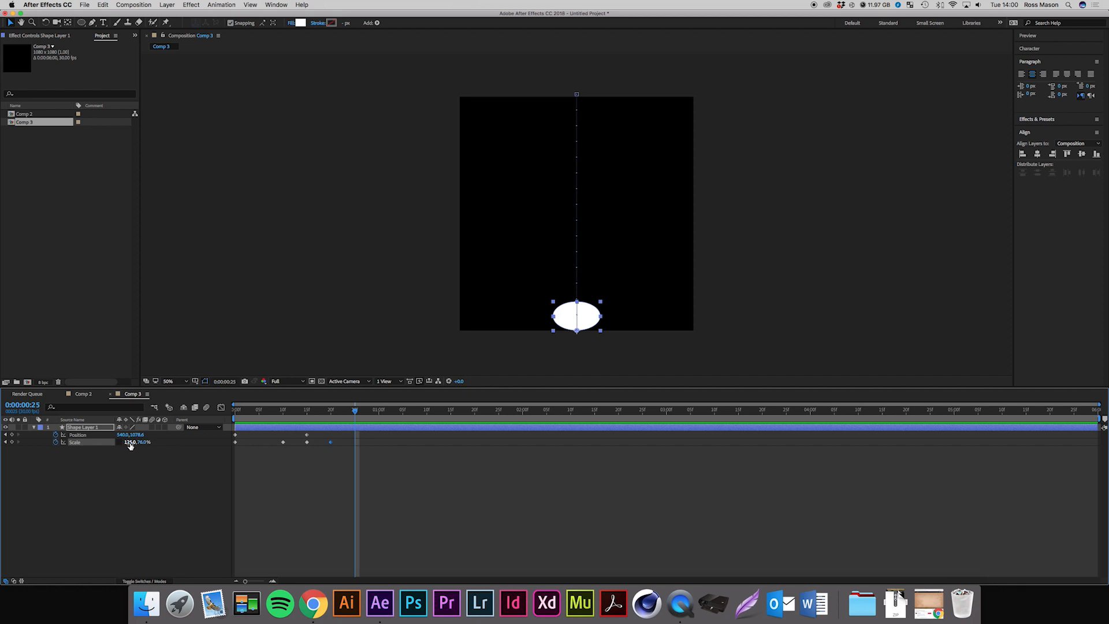
{"action": "left_click_drag", "start_coordinate": [131, 447], "coordinate": [162, 450]}
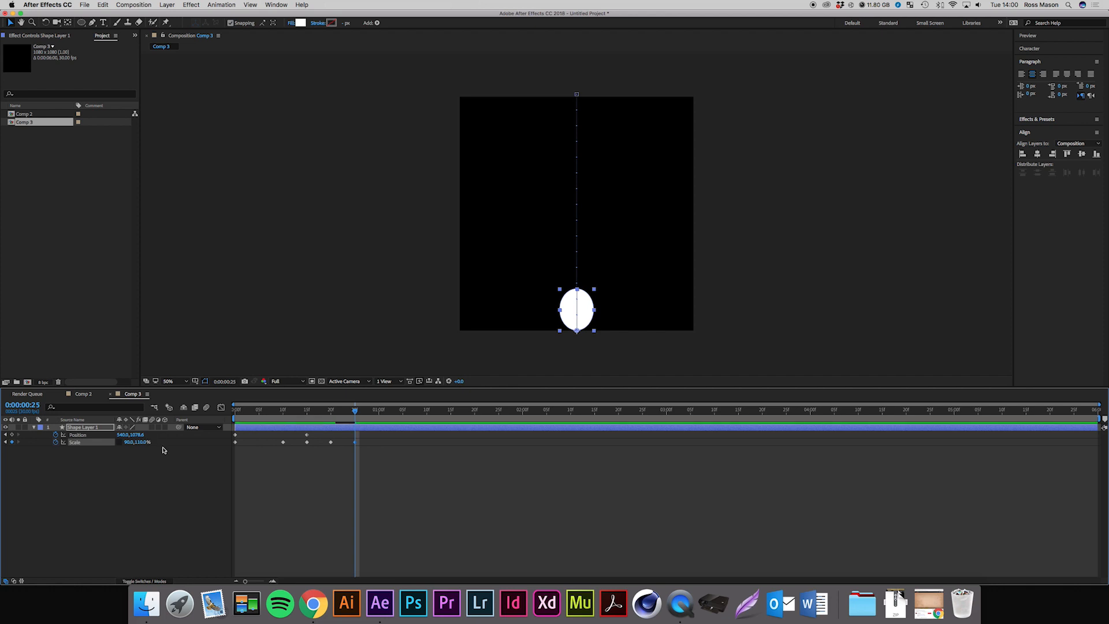
- At the 1-second mark, return the circle to its original shape with a Scale keyframe of 100% width and 100% height
{"action": "left_click", "coordinate": [380, 415]}
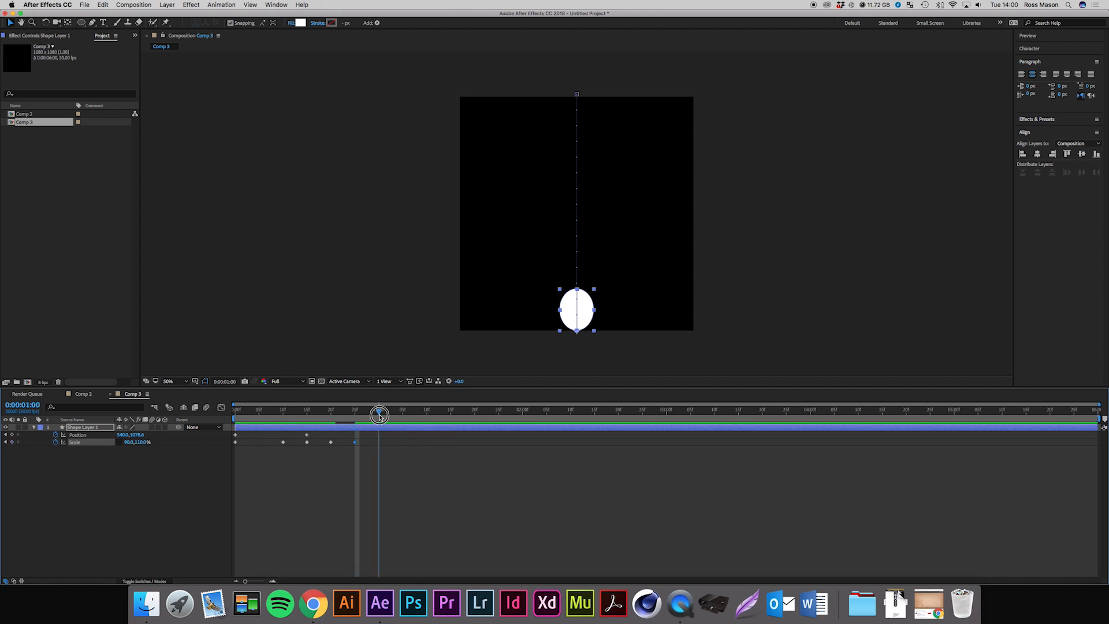
{"action": "mouse_move", "coordinate": [379, 415]}
{"action": "left_mouse_down"}
{"action": "mouse_move", "coordinate": [359, 416]}
{"action": "mouse_move", "coordinate": [379, 418]}
{"action": "left_mouse_up"}
{"action": "left_click", "coordinate": [128, 441]}
{"action": "type", "text": "100"}
{"action": "key", "text": "Tab"}
{"action": "type", "text": "100"}
{"action": "key", "text": "Return"}
{"action": "left_click", "coordinate": [395, 439]}
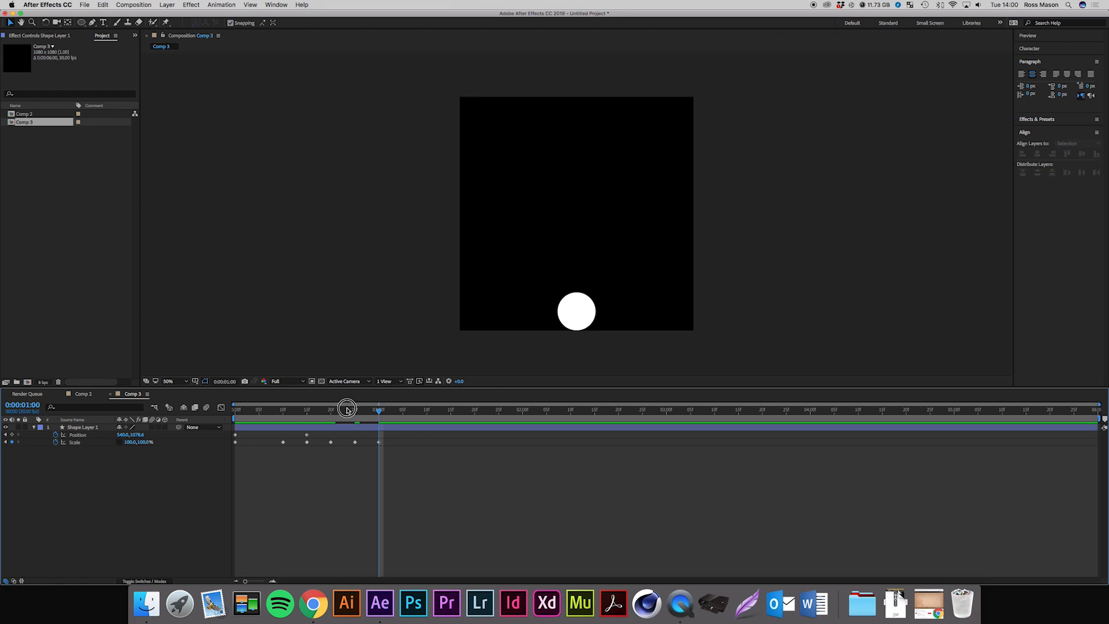
- Play the complete squash and stretch animation from the first frame, replay it, and stop playback
{"action": "key", "text": "space"}
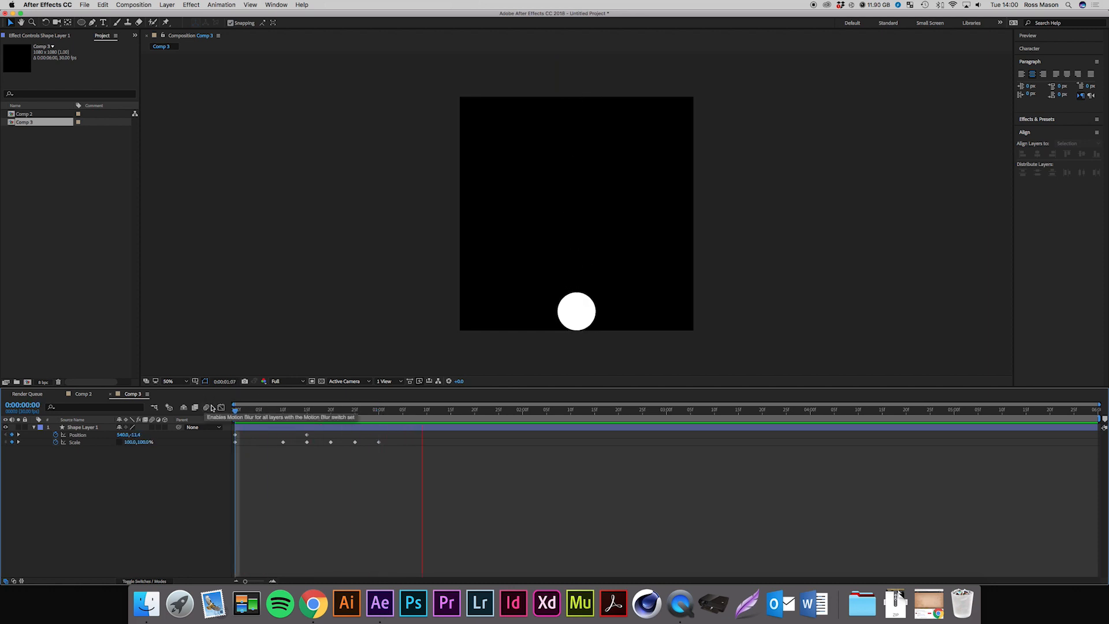
{"action": "left_click", "coordinate": [192, 416]}
{"action": "key", "text": "space"}
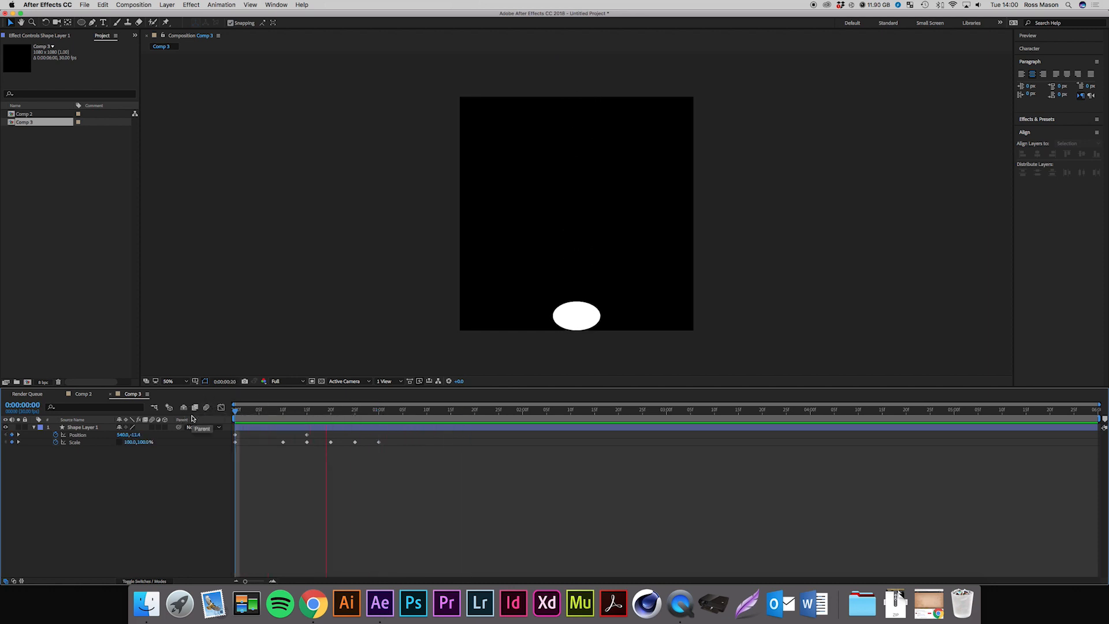
{"action": "key", "text": "space"}
{"action": "left_click", "coordinate": [376, 465]}
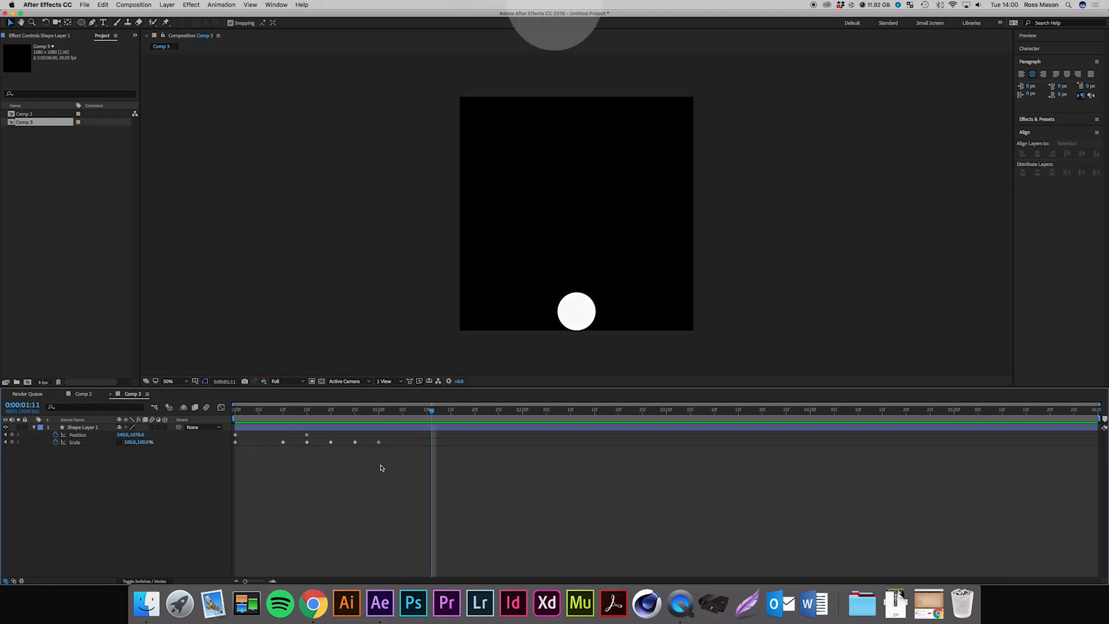